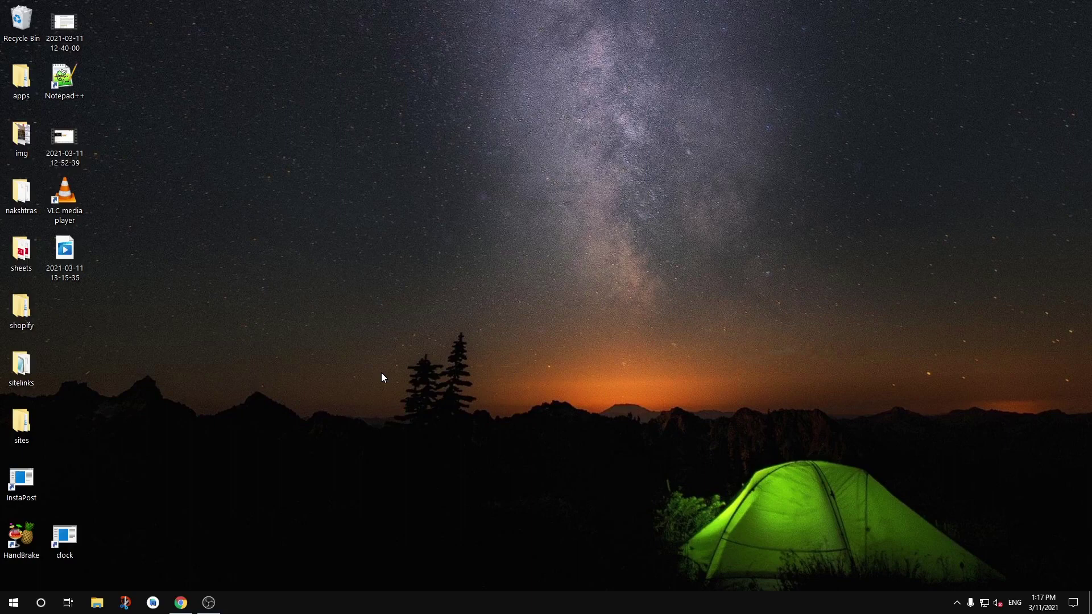
pyautogui.click(1000, 604)
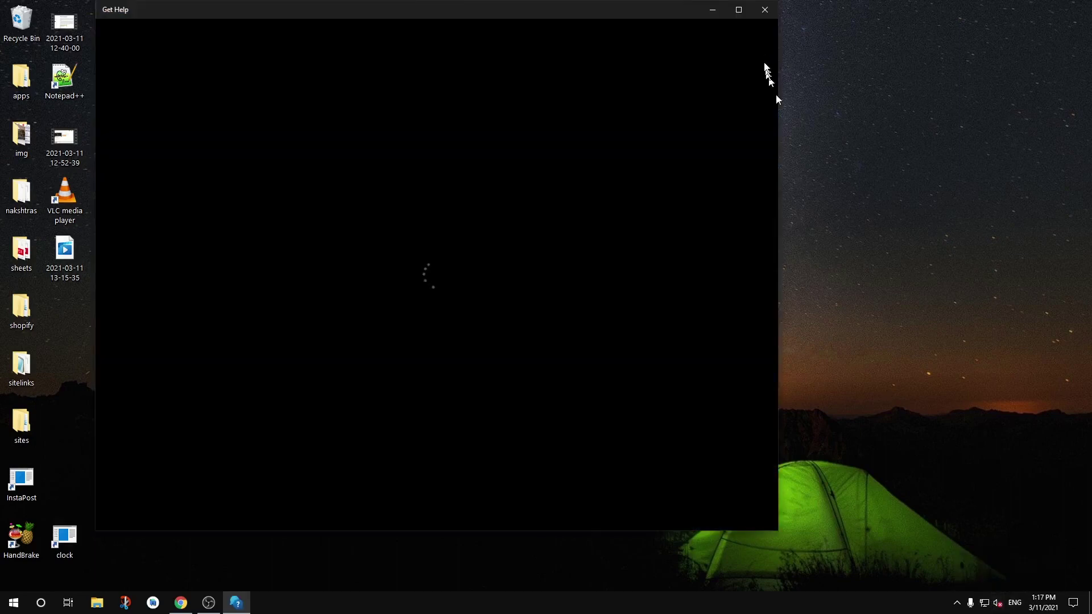
pyautogui.click(765, 9)
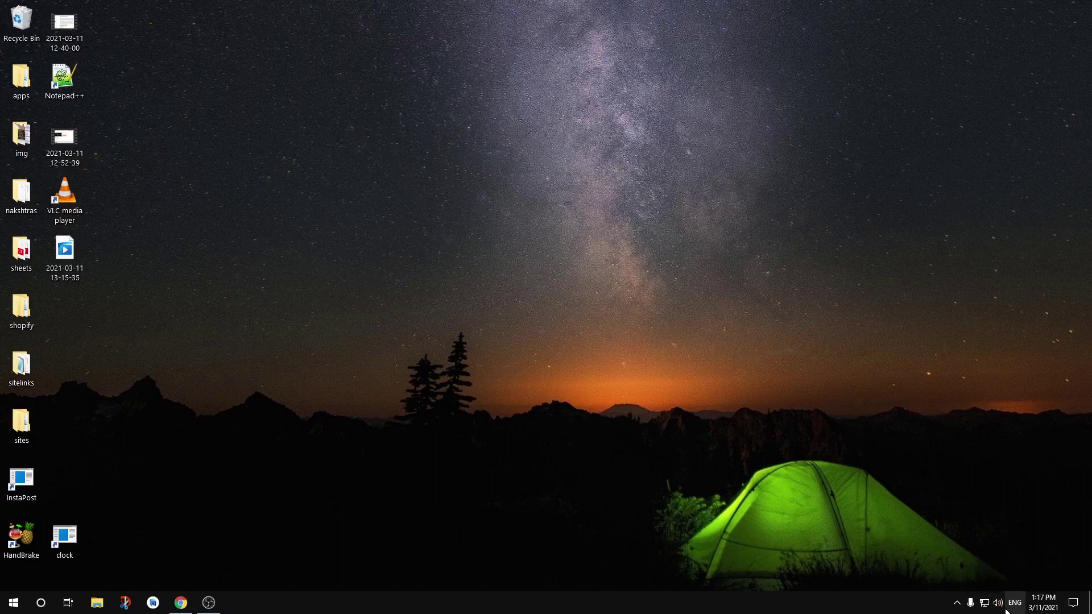
# Lower the speaker volume to 0 and close the volume control.
pyautogui.click(998, 602)
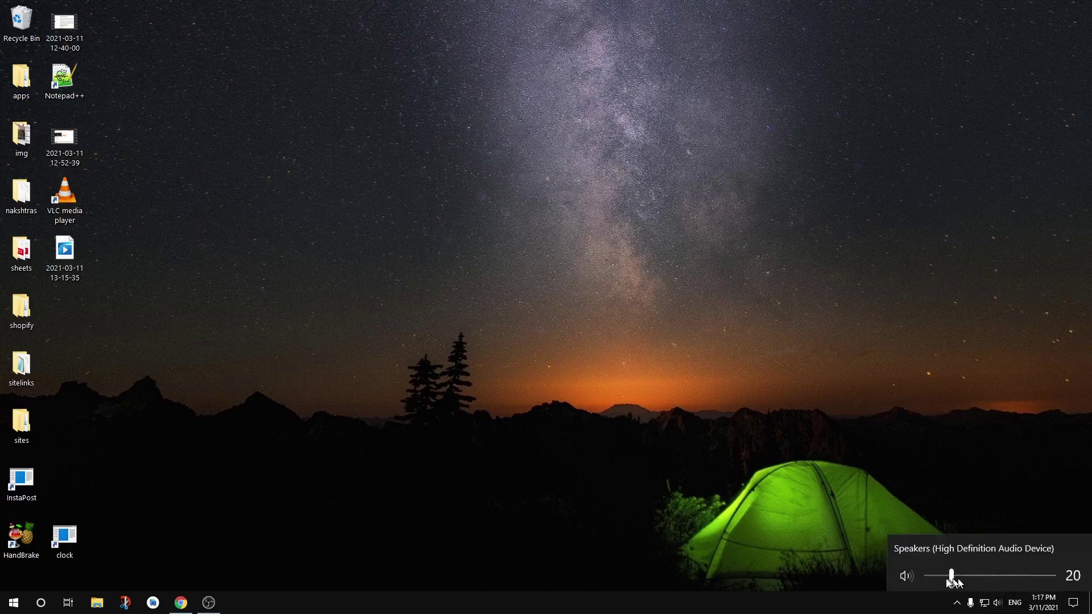
pyautogui.moveTo(955, 576); pyautogui.dragTo(920, 578)
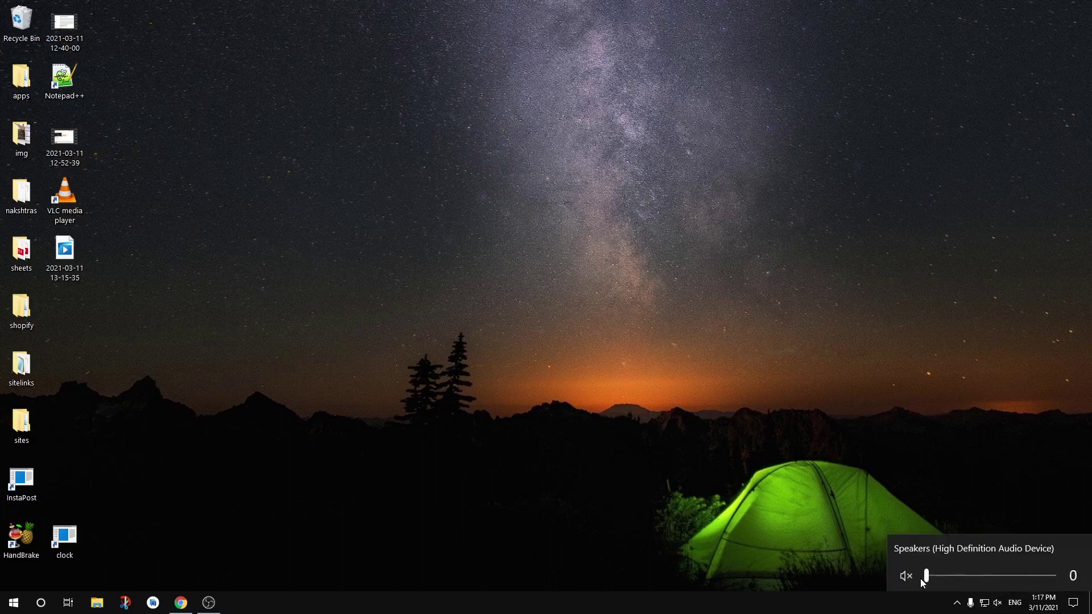
pyautogui.click(943, 507)
# Raise the speaker volume to 90 and close the volume control.
pyautogui.click(997, 604)
pyautogui.moveTo(927, 576); pyautogui.dragTo(1042, 580)
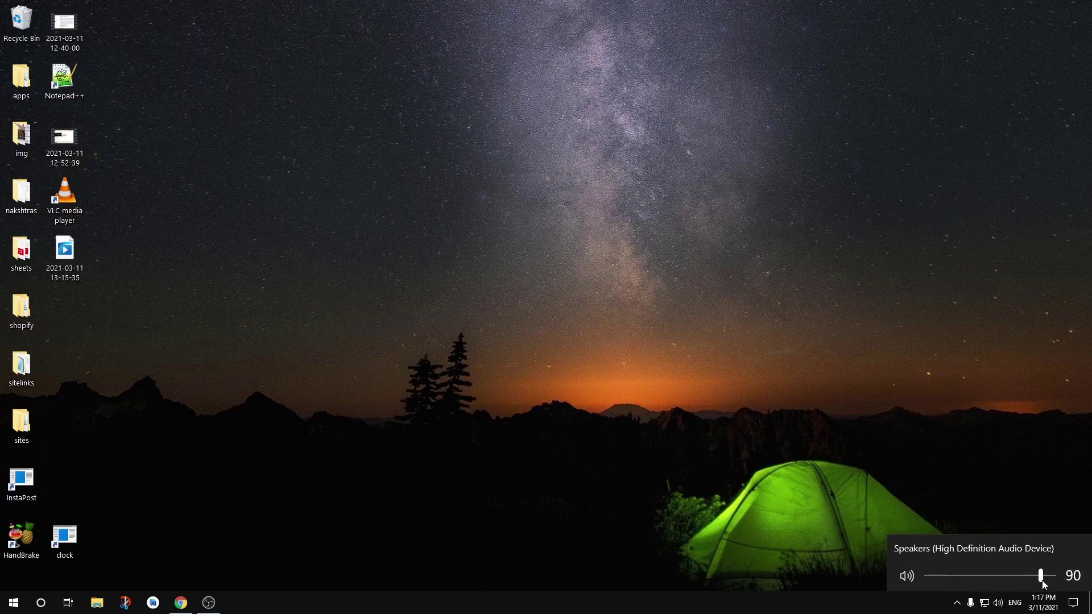
pyautogui.click(981, 407)
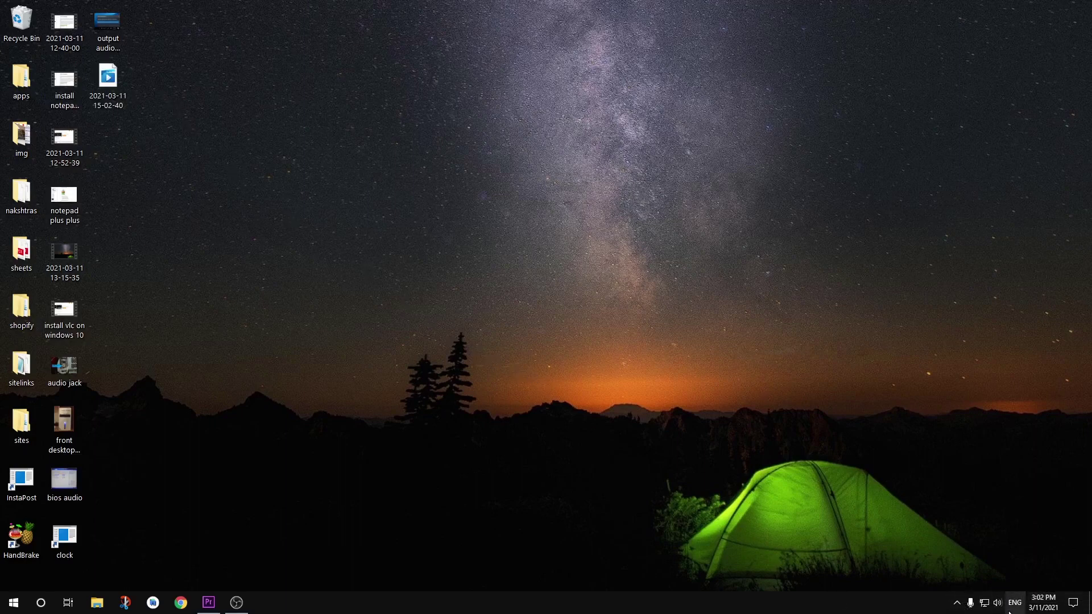
# Check which output device is selected in the speaker volume control.
pyautogui.click(998, 603)
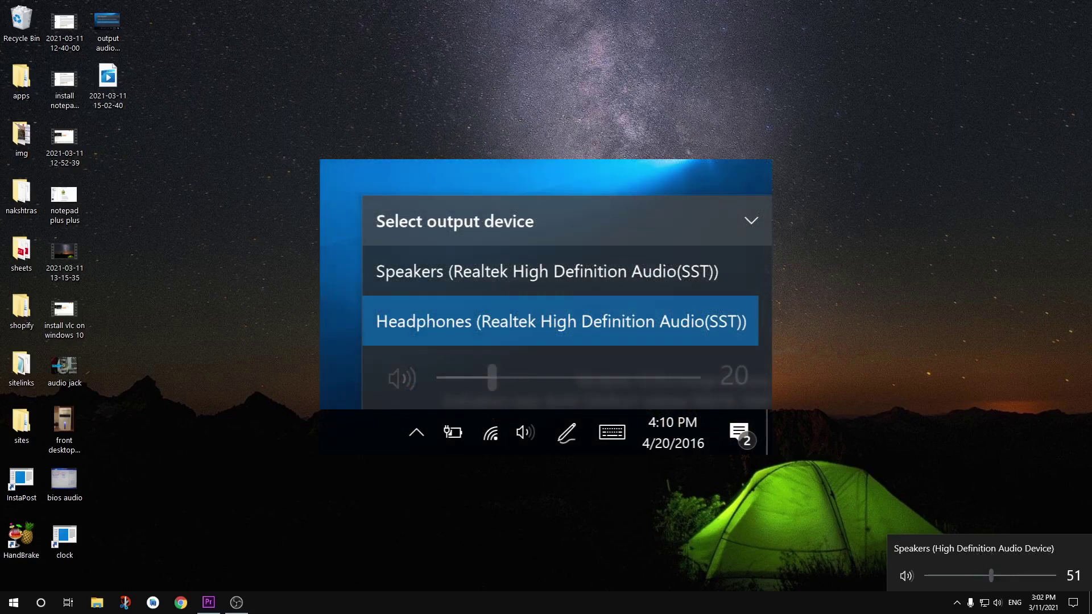
pyautogui.click(782, 444)
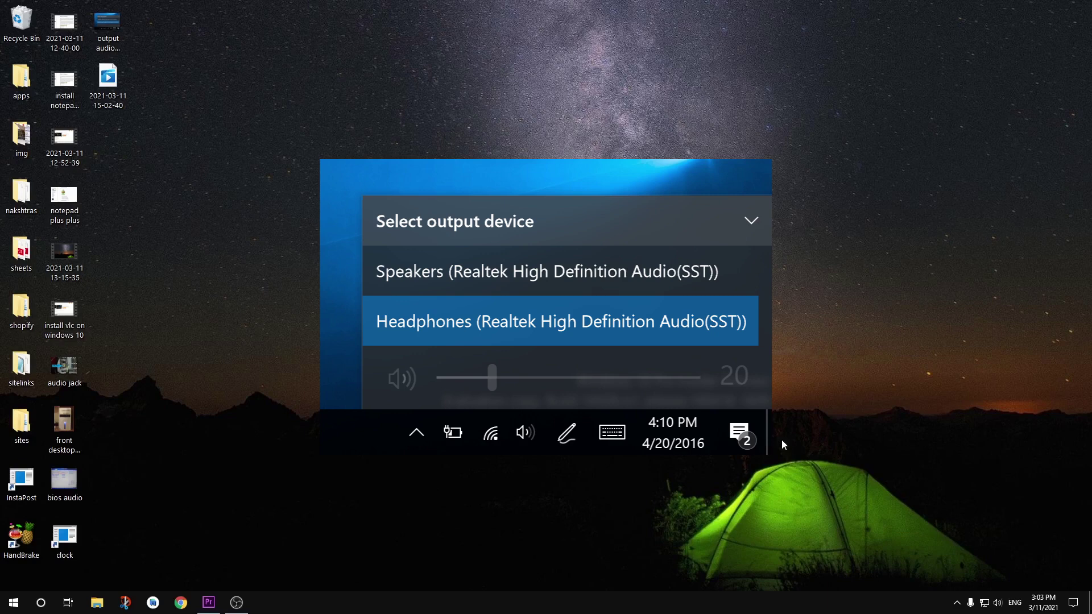
pyautogui.click(997, 602)
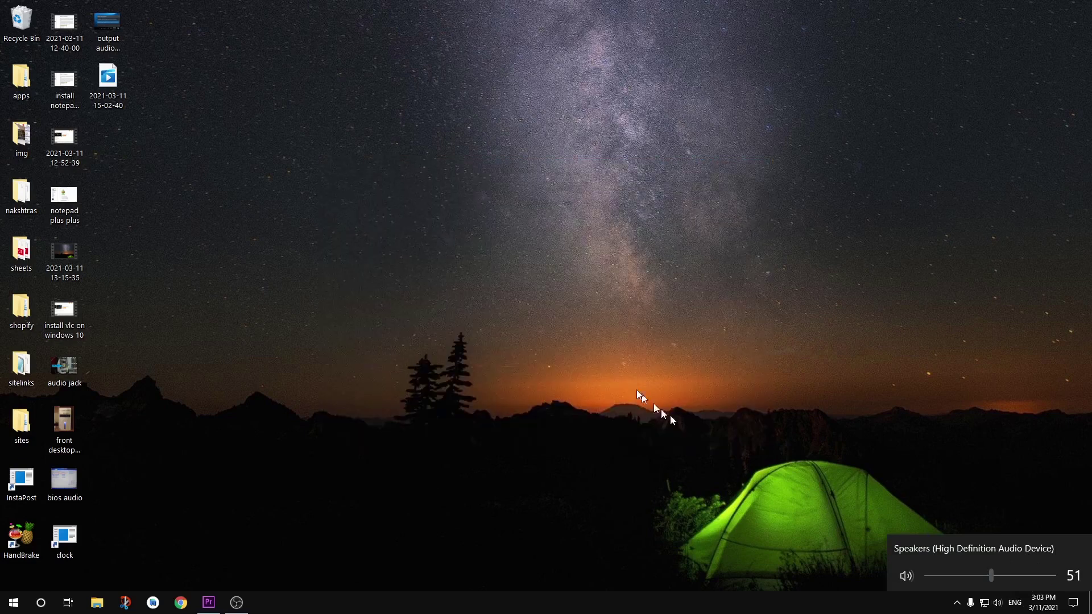
pyautogui.click(608, 363)
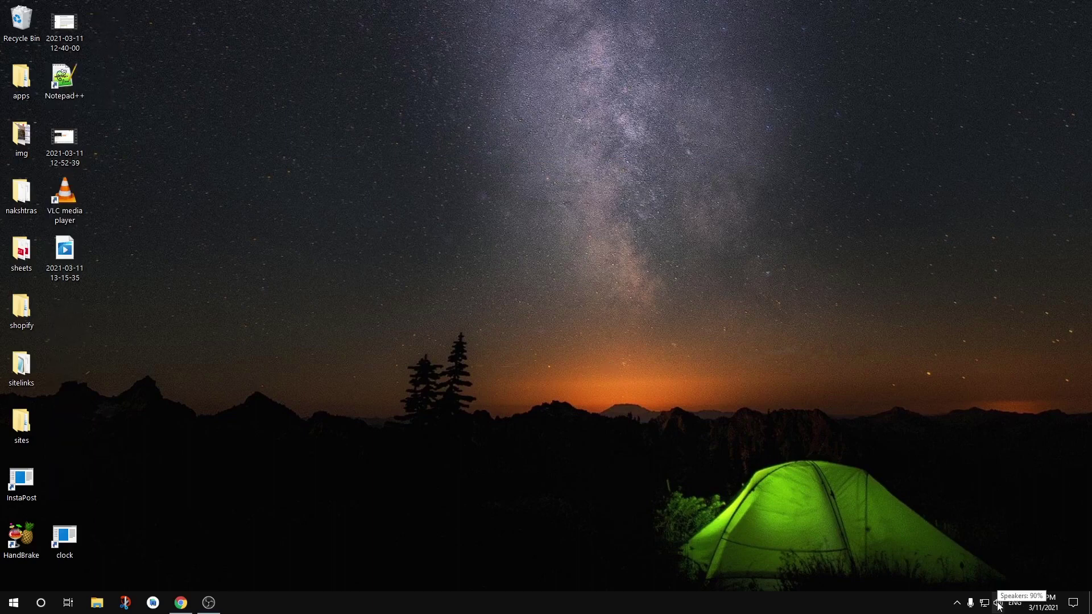
# Open the Sound dialog, move it toward the middle of the screen, and bring up the list of playback devices.
pyautogui.rightClick(998, 604)
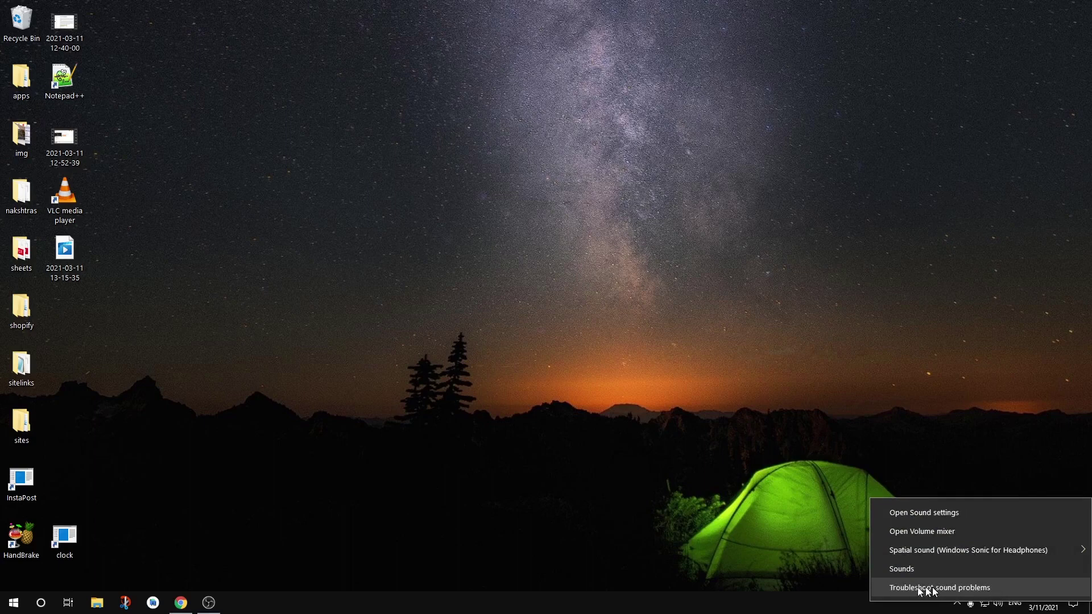
pyautogui.click(910, 568)
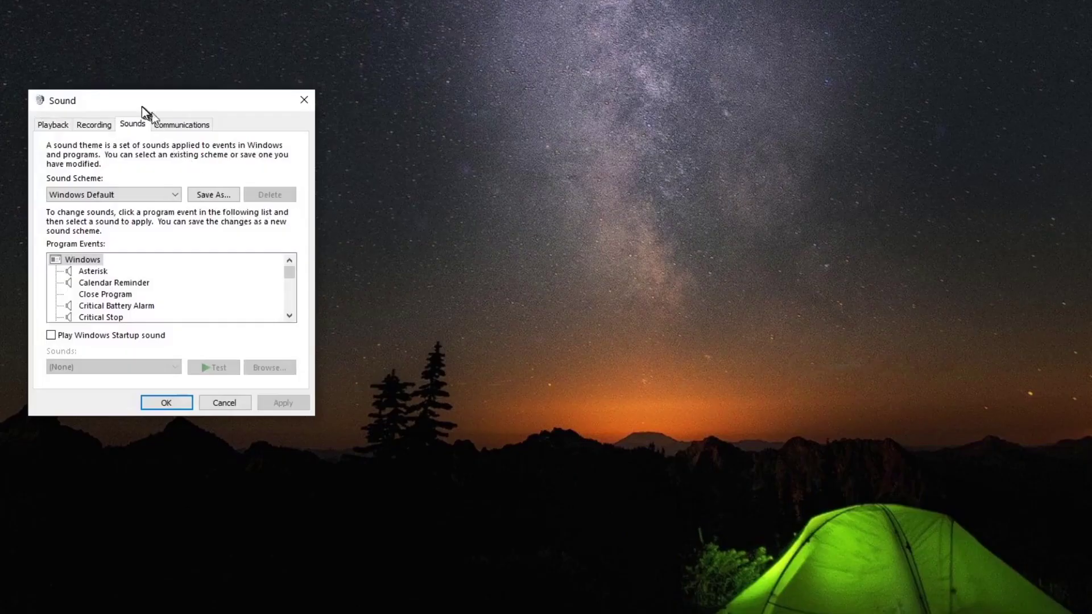
pyautogui.moveTo(130, 100); pyautogui.dragTo(454, 189)
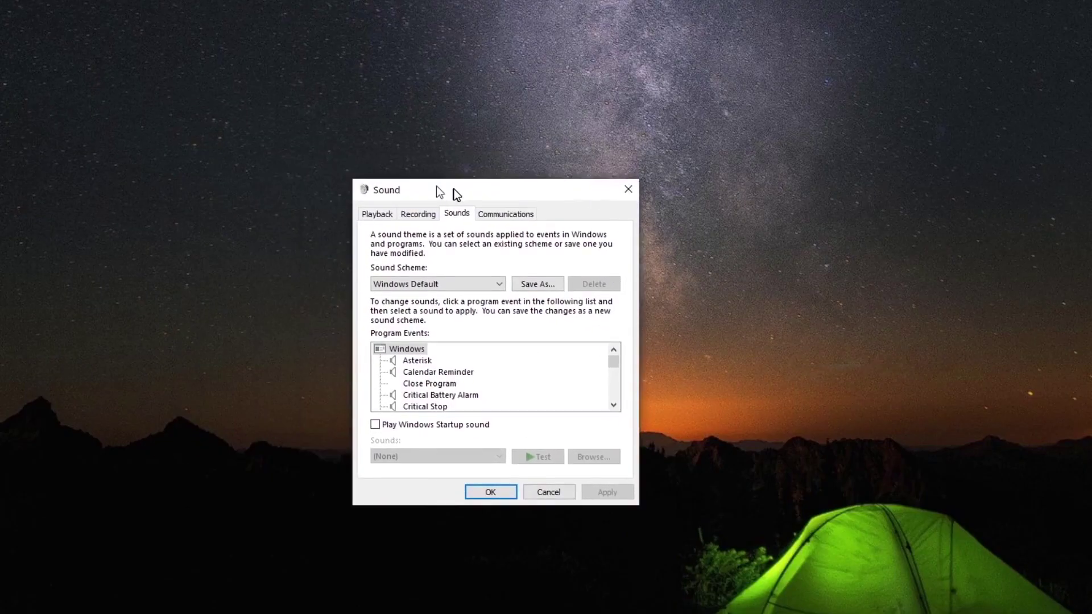
pyautogui.click(408, 217)
pyautogui.click(371, 217)
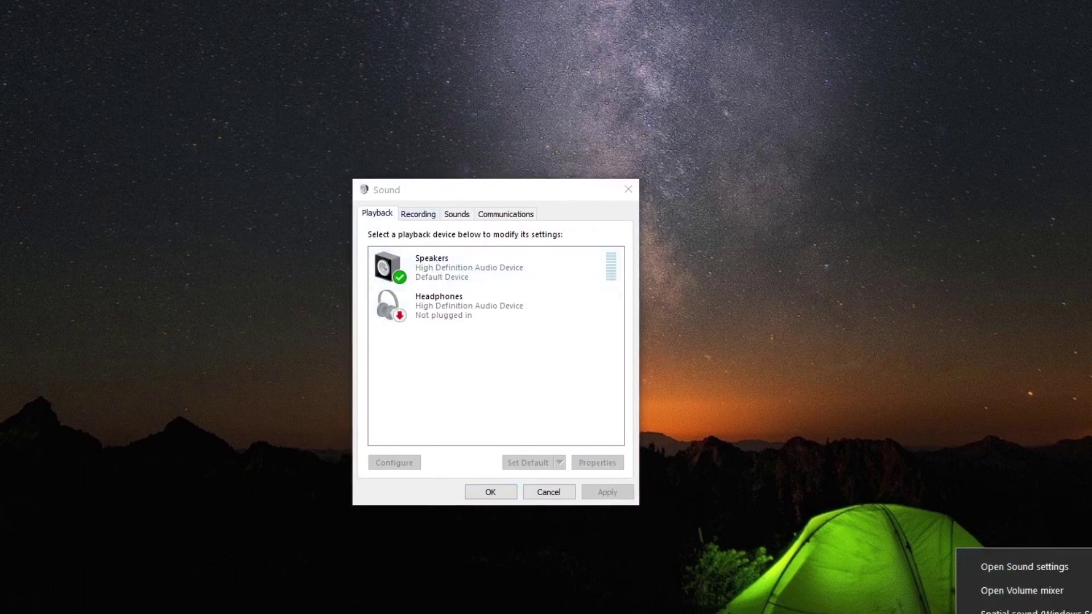
pyautogui.click(403, 231)
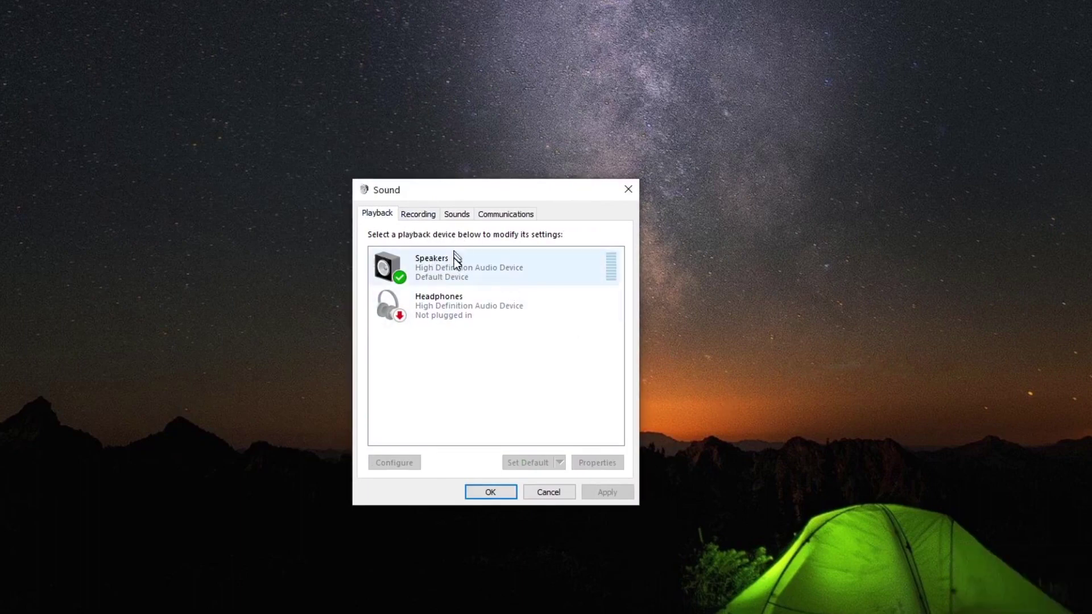
# Review the listen, levels and advanced properties of the default microphone in the recording devices, and close its properties.
pyautogui.click(418, 215)
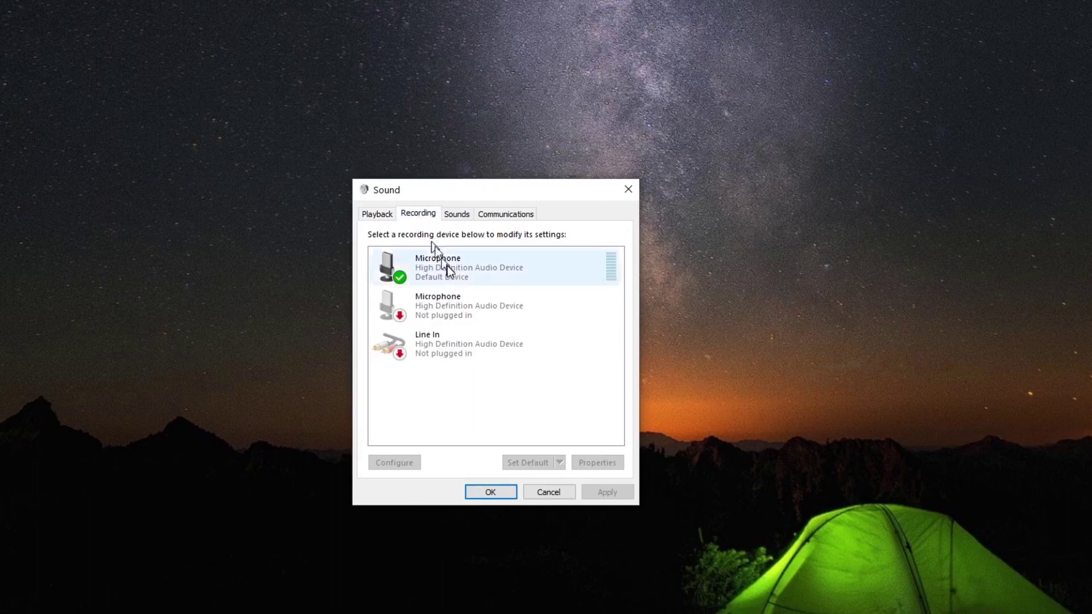
pyautogui.doubleClick(459, 278)
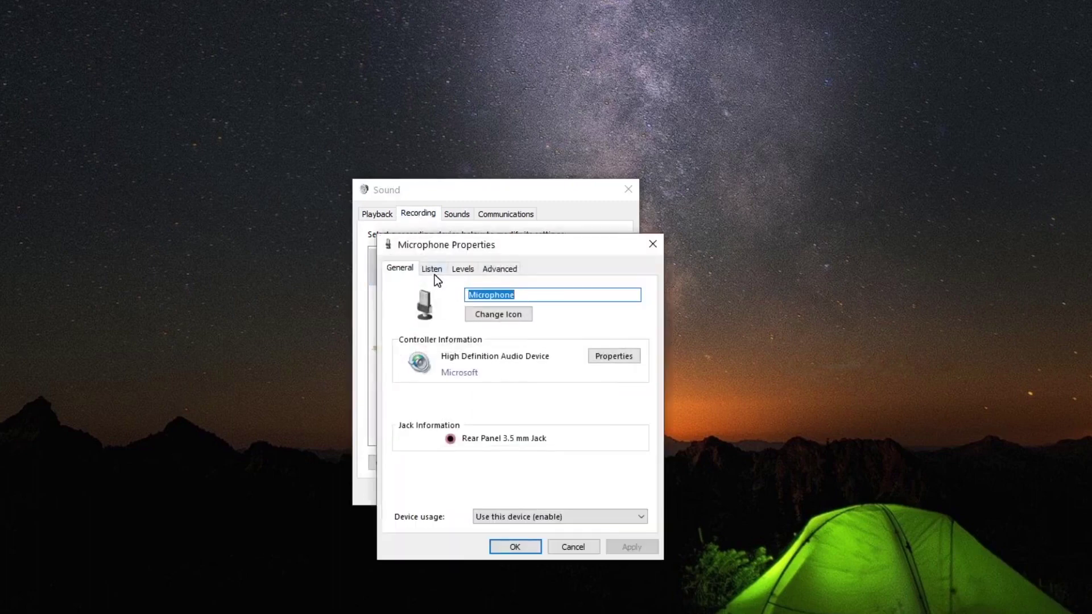
pyautogui.click(433, 270)
pyautogui.click(462, 269)
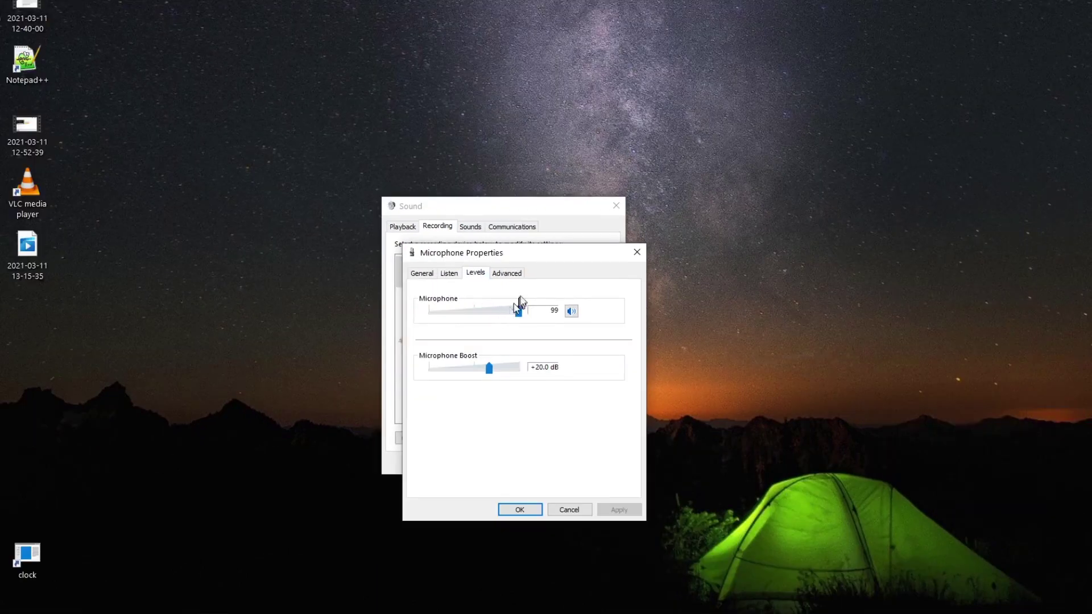
pyautogui.click(507, 274)
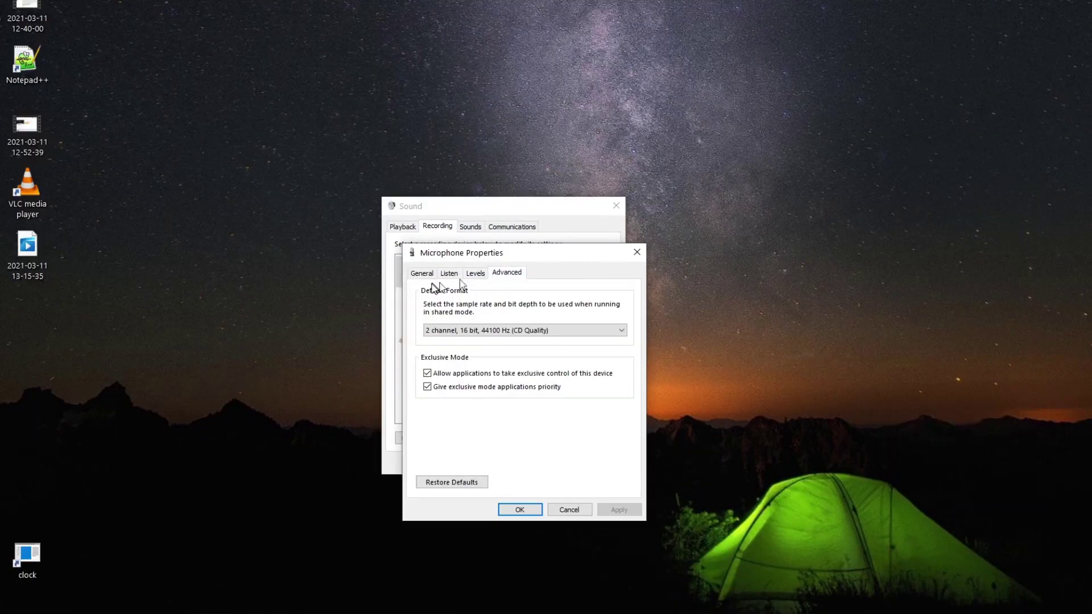
pyautogui.click(638, 254)
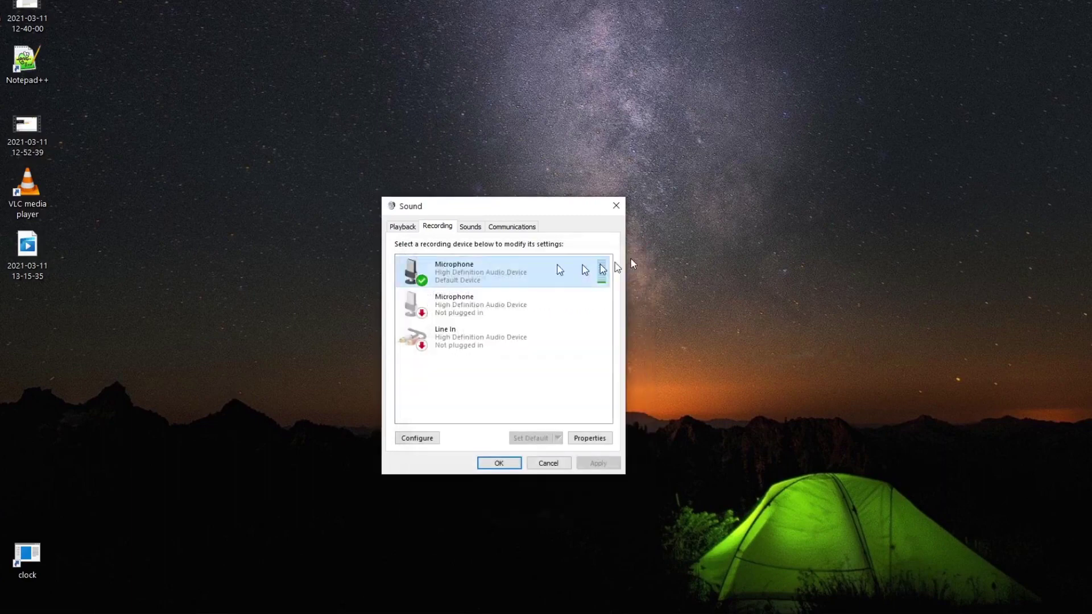
# Return to the playback devices, view the properties of the default Speakers device and close them.
pyautogui.click(407, 230)
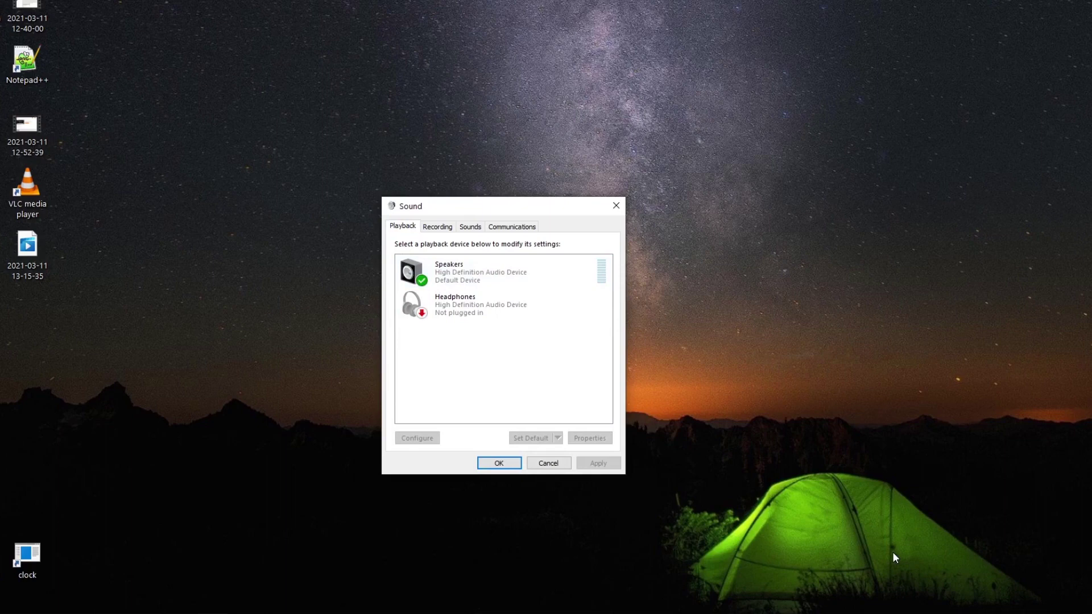
pyautogui.doubleClick(469, 280)
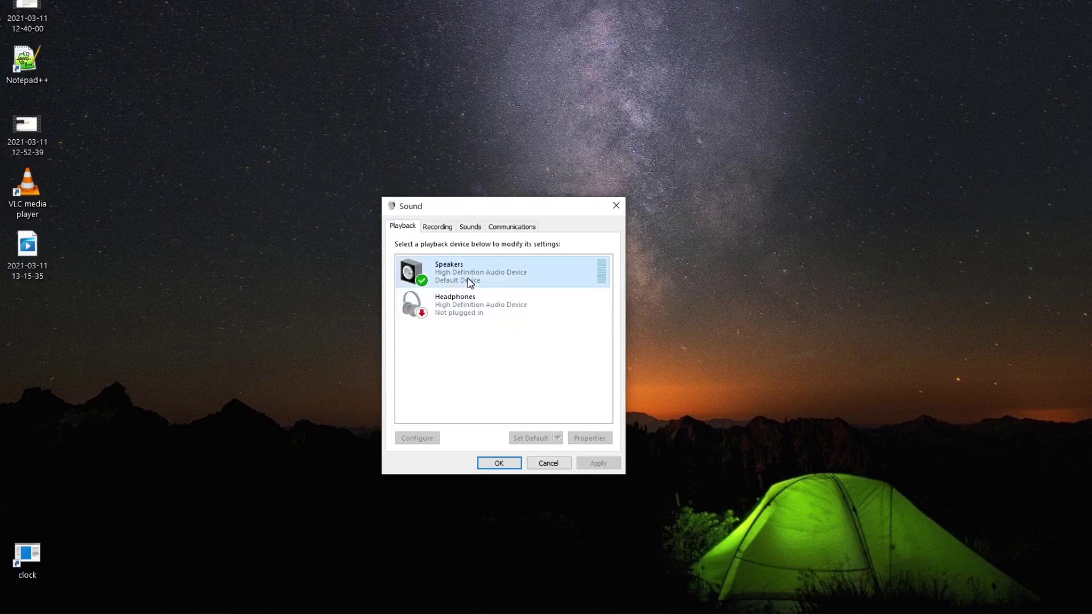
pyautogui.click(636, 252)
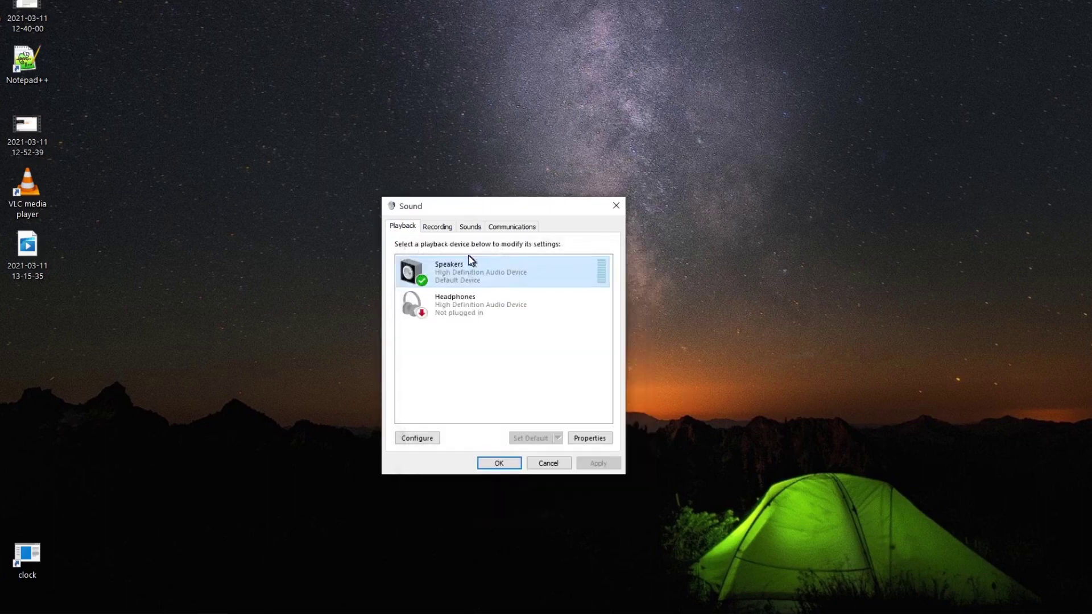
# Disable the default Speakers playback device and enable it again.
pyautogui.rightClick(451, 270)
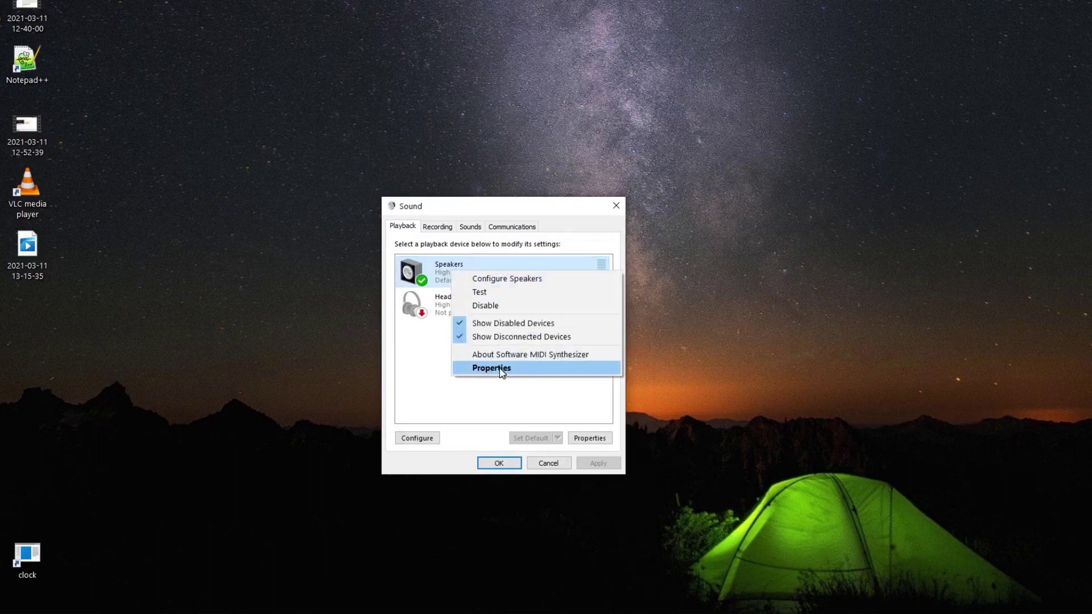
pyautogui.click(478, 310)
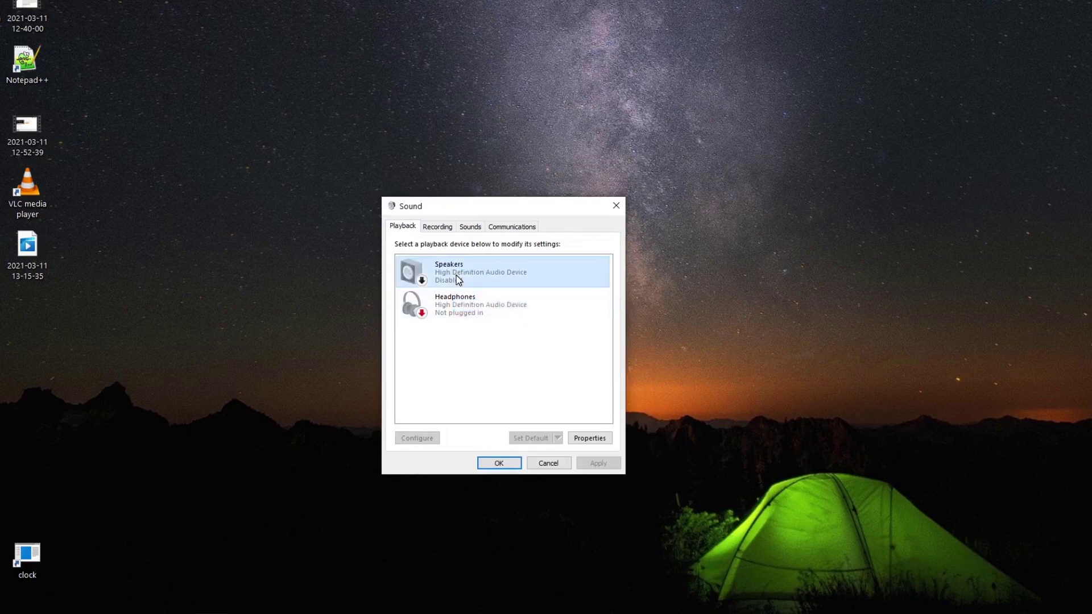
pyautogui.rightClick(458, 277)
pyautogui.click(473, 297)
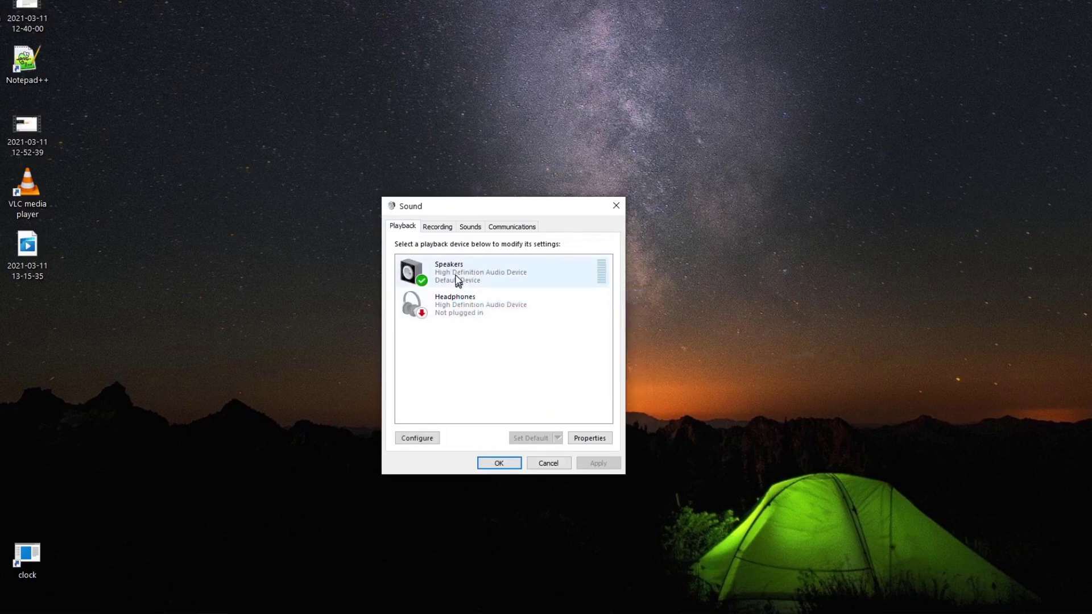
# Set the speaker level to 93 in the Speakers properties and check the left and right balance.
pyautogui.rightClick(456, 276)
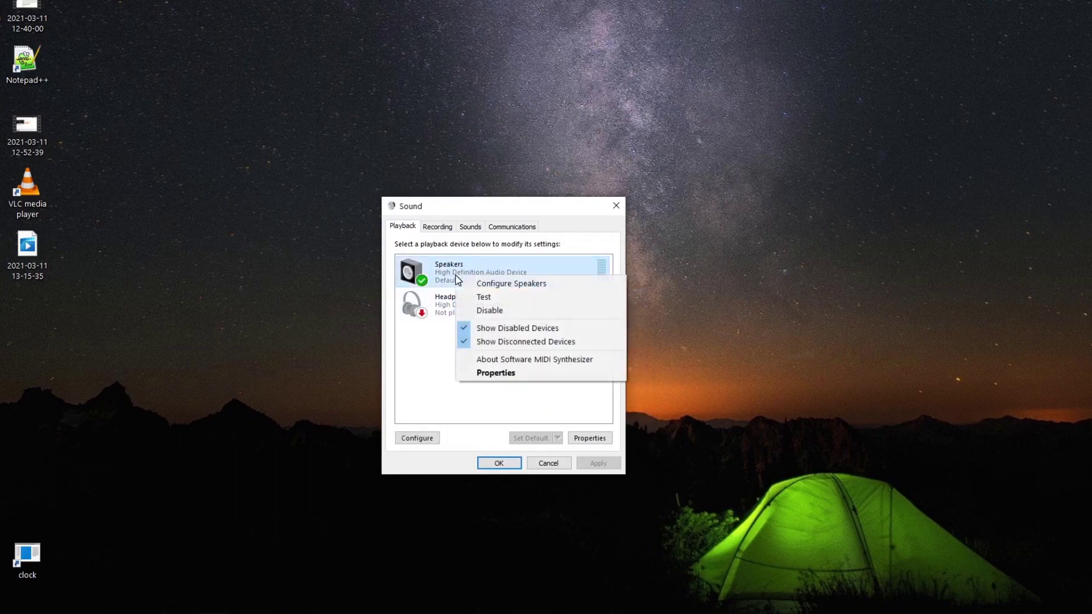
pyautogui.click(480, 374)
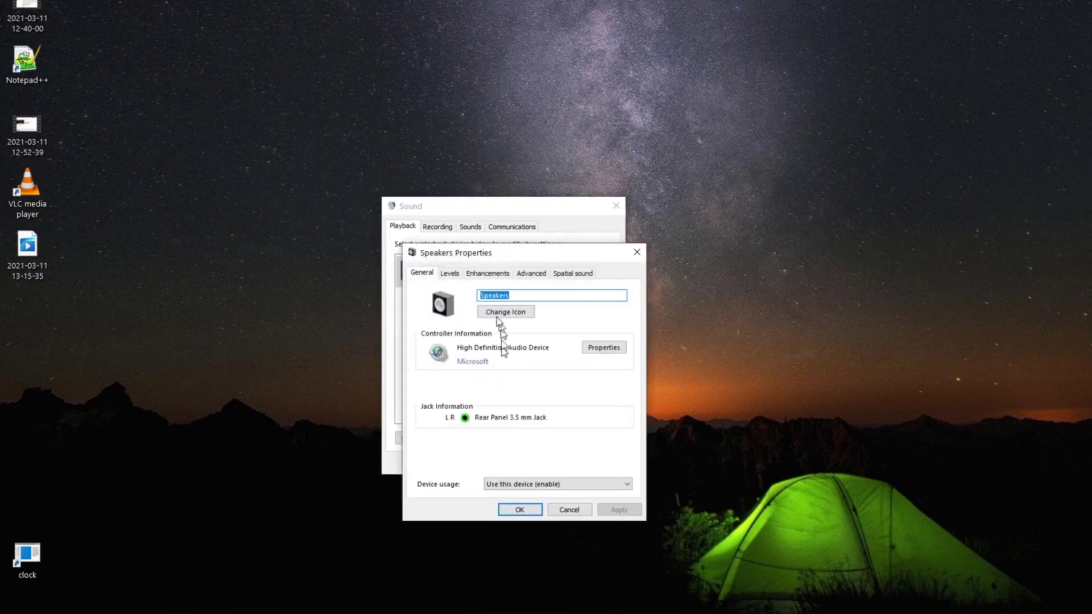
pyautogui.click(450, 274)
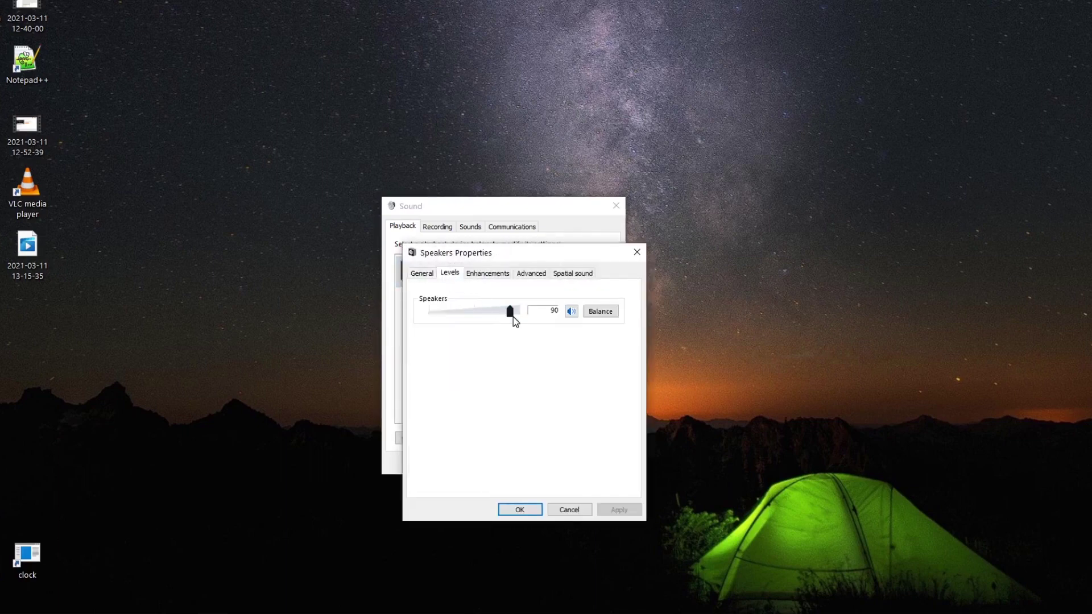
pyautogui.moveTo(512, 320); pyautogui.dragTo(514, 318)
pyautogui.click(612, 317)
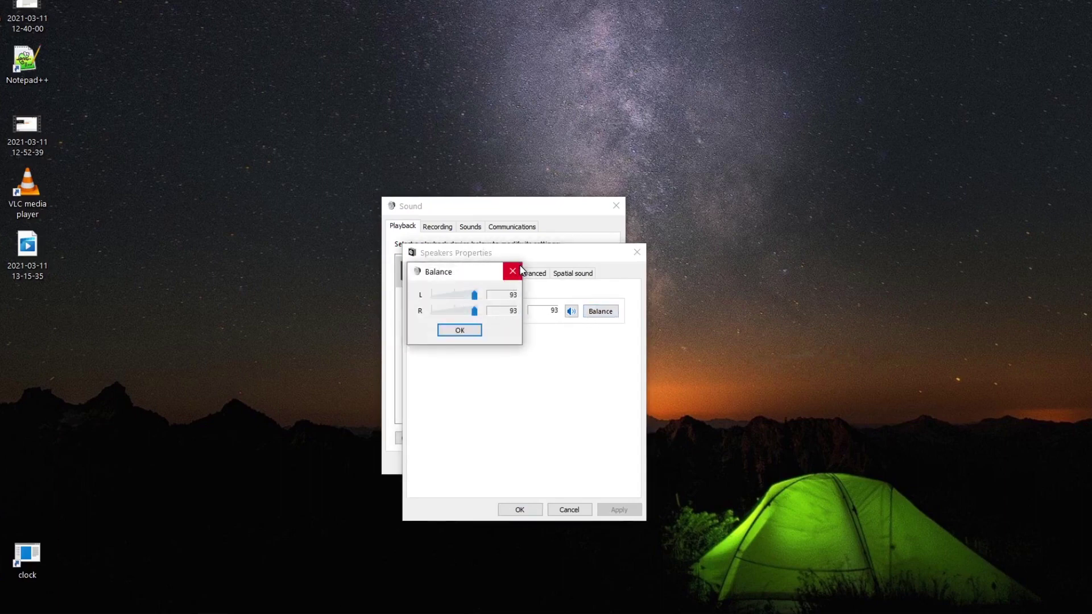
pyautogui.click(517, 272)
# Try the Bass Boost enhancement for the speakers, clear it again, and select Virtual Surround in the enhancement list.
pyautogui.click(486, 274)
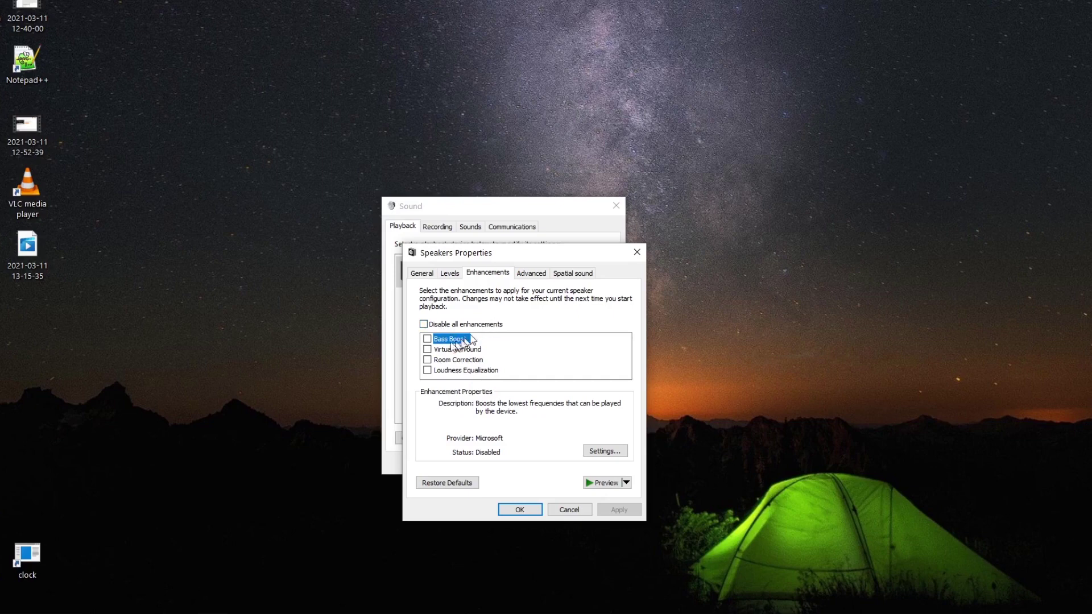
pyautogui.click(427, 339)
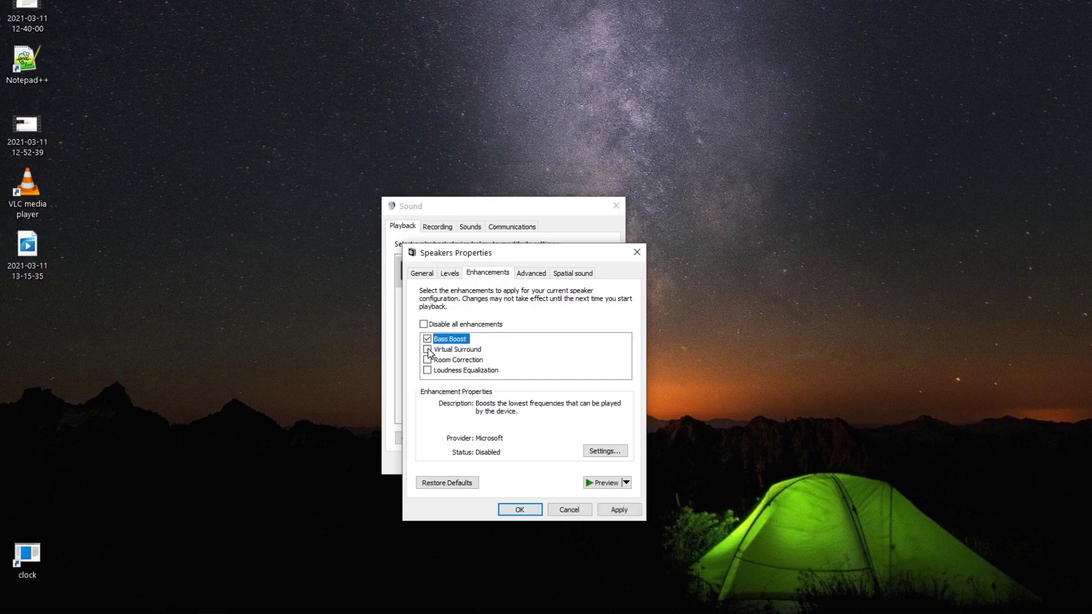
pyautogui.click(428, 349)
pyautogui.click(427, 338)
pyautogui.click(458, 349)
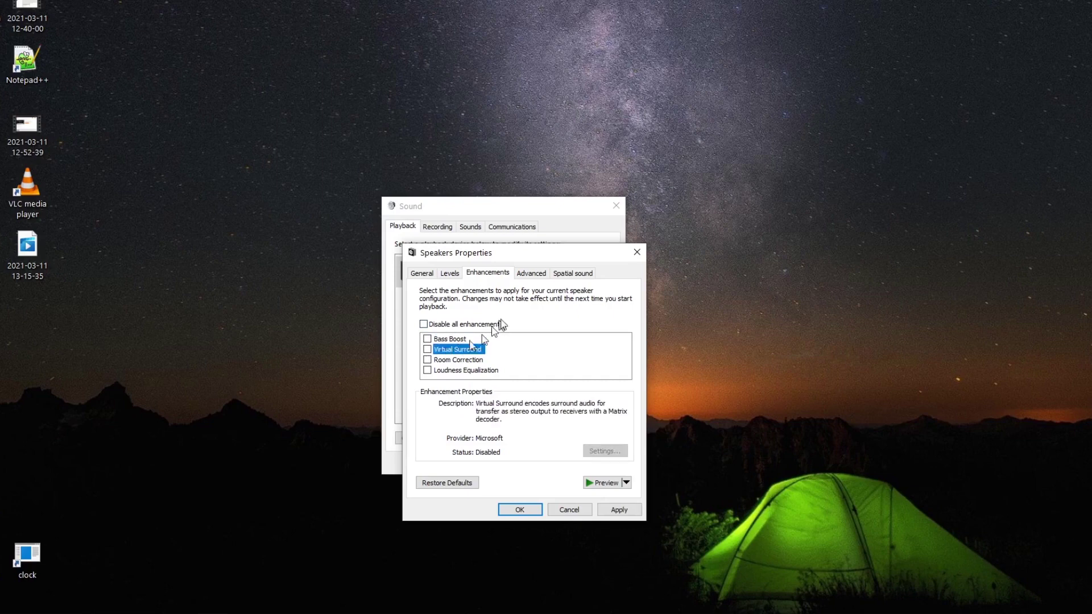
# Check the available default formats and spatial sound formats in the Speakers properties without changing the selection.
pyautogui.click(528, 275)
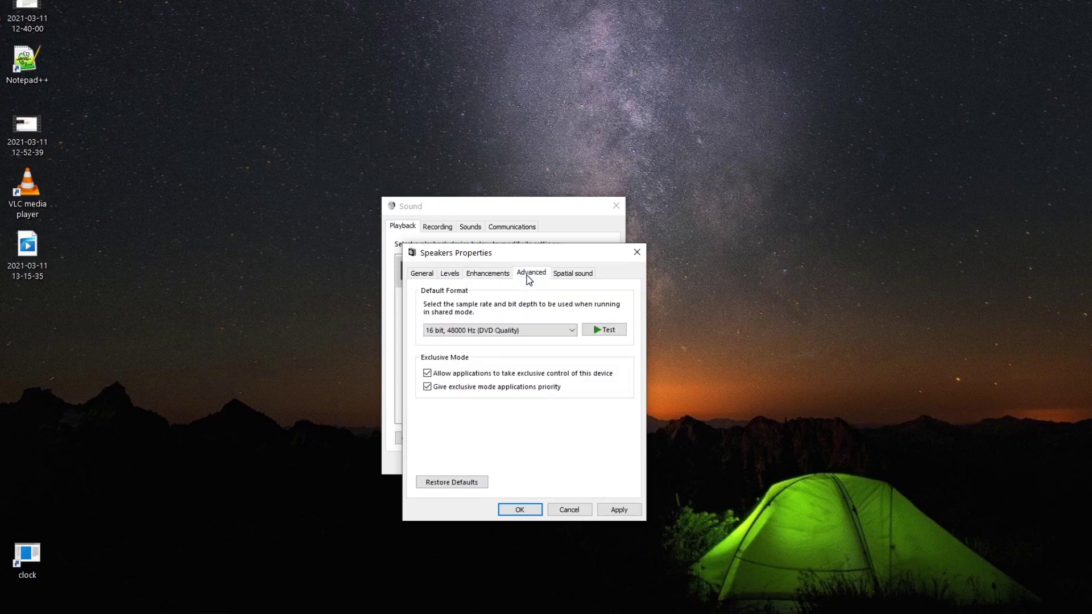
pyautogui.click(549, 331)
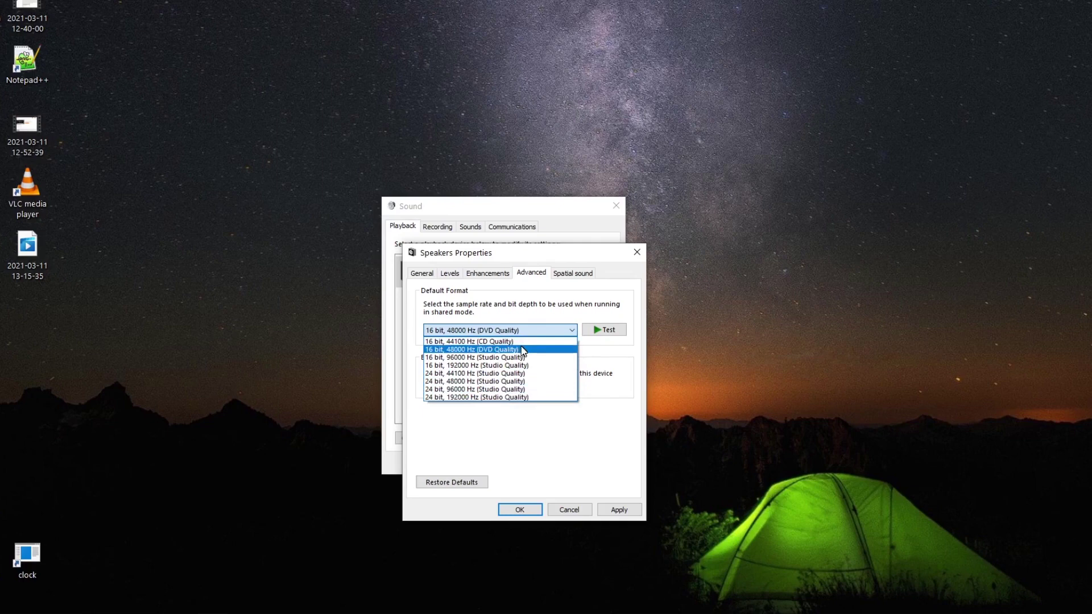
pyautogui.click(541, 310)
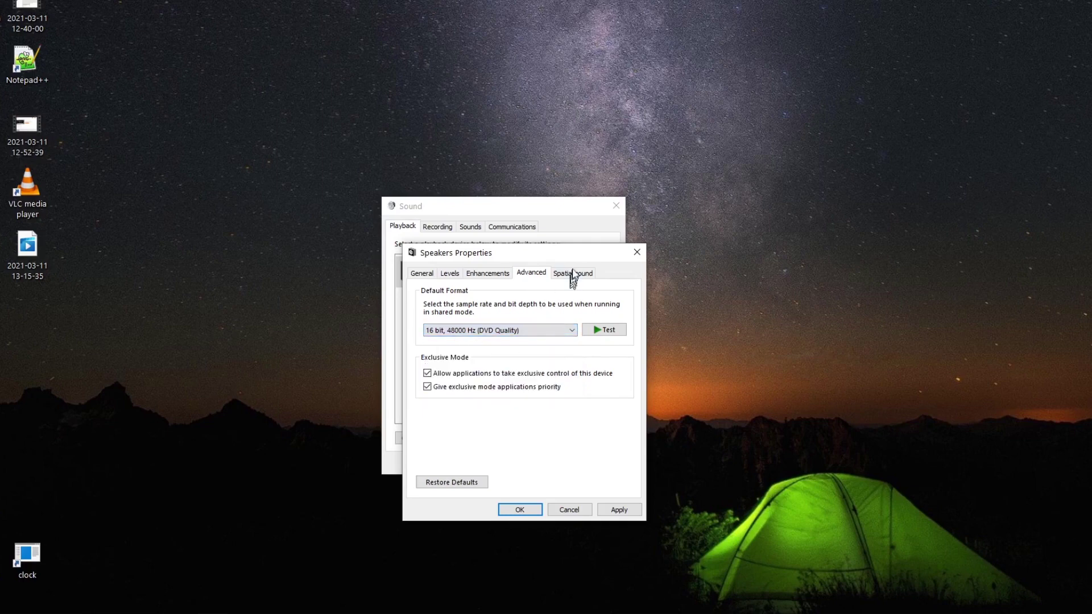
pyautogui.click(576, 274)
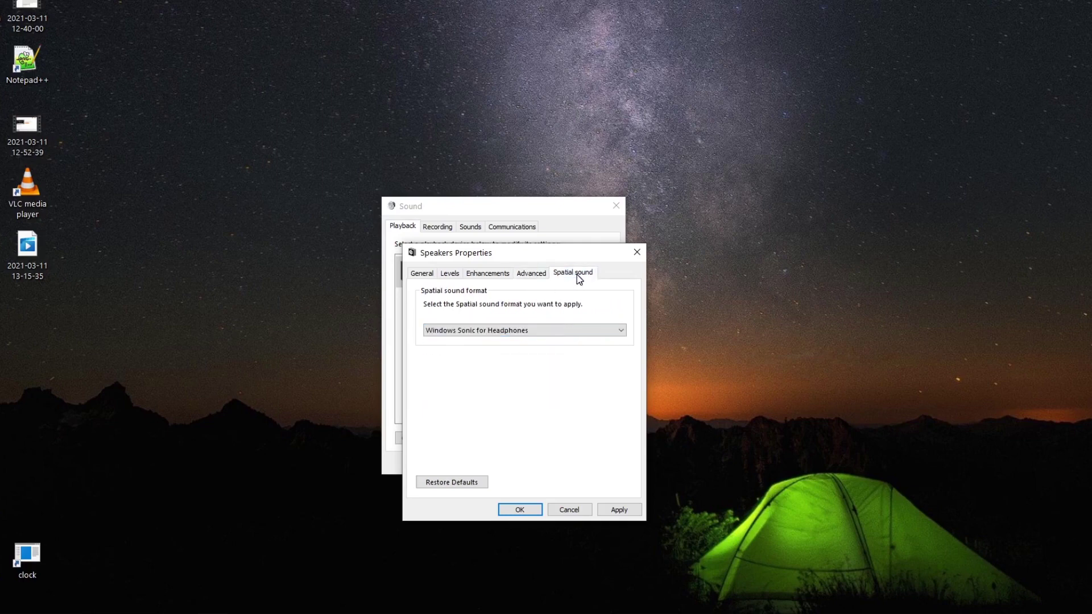
pyautogui.click(547, 331)
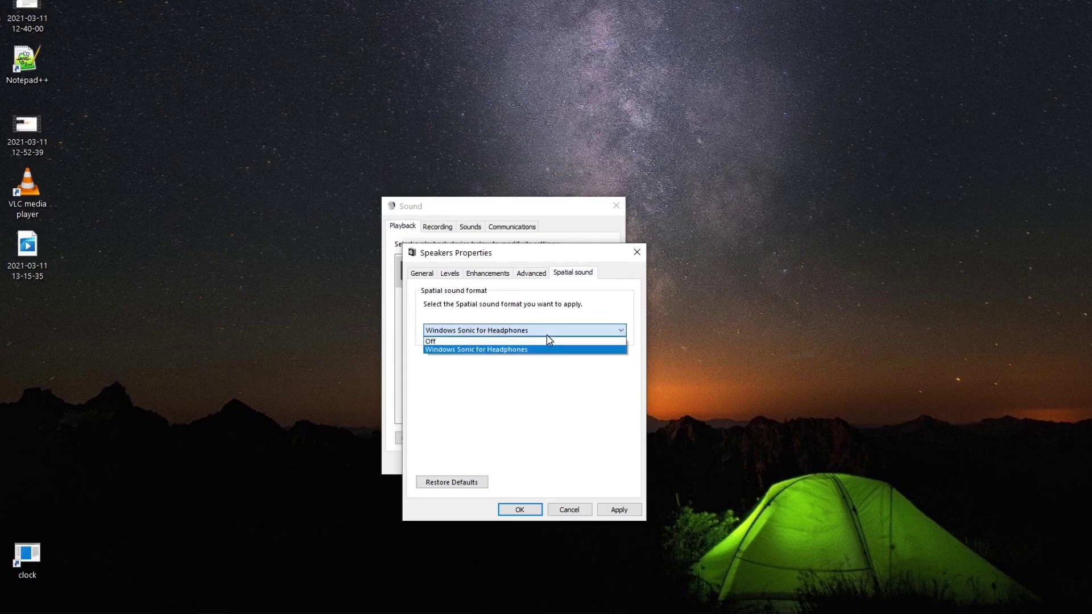
pyautogui.click(526, 394)
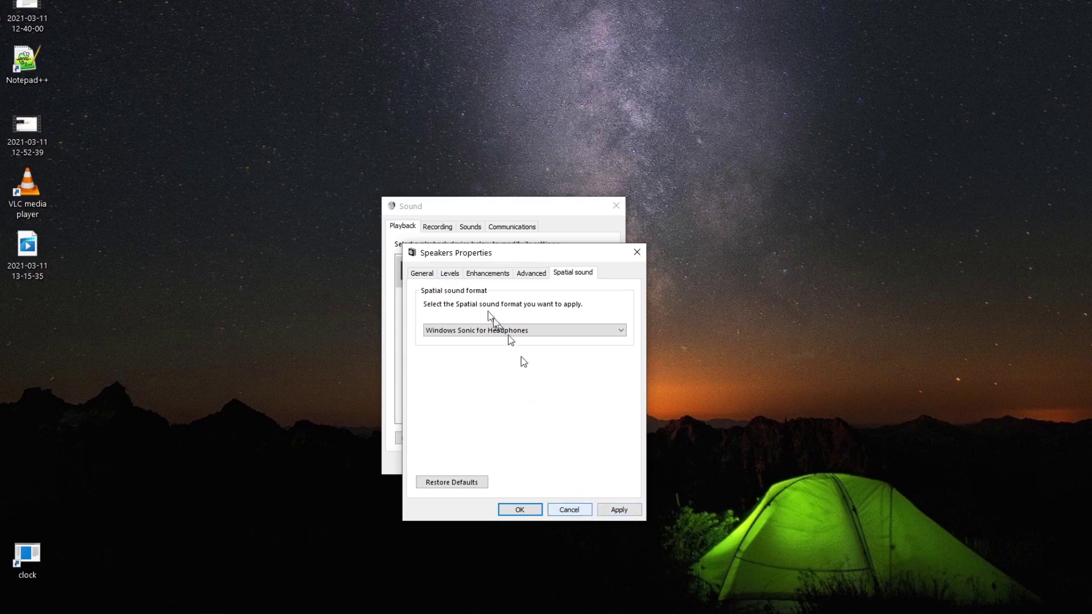
# Apply the Speakers properties and close both the properties and the Sound window.
pyautogui.click(617, 510)
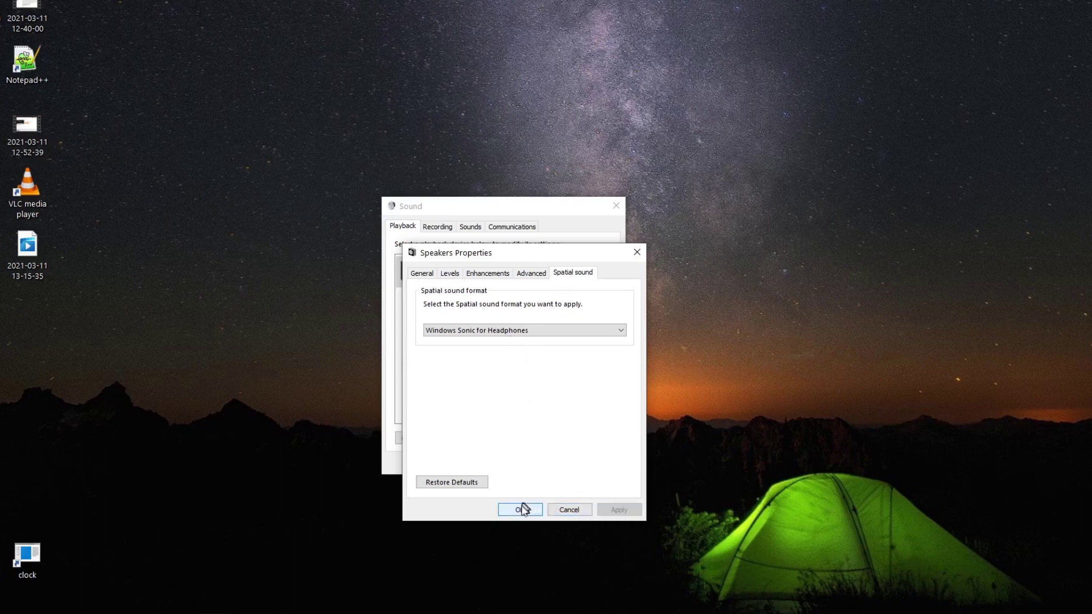
pyautogui.click(519, 508)
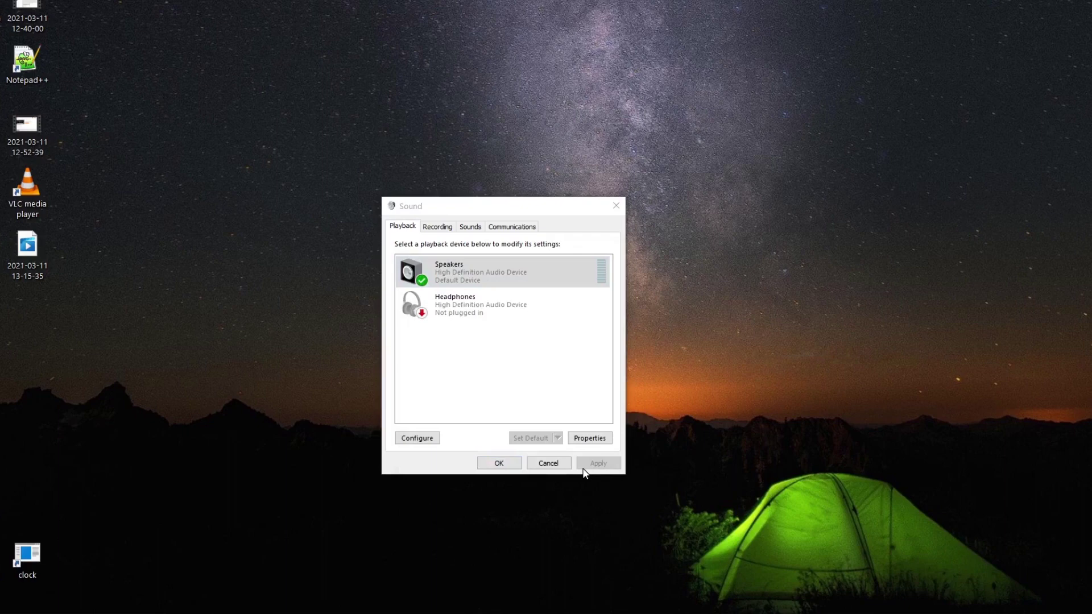
pyautogui.click(565, 465)
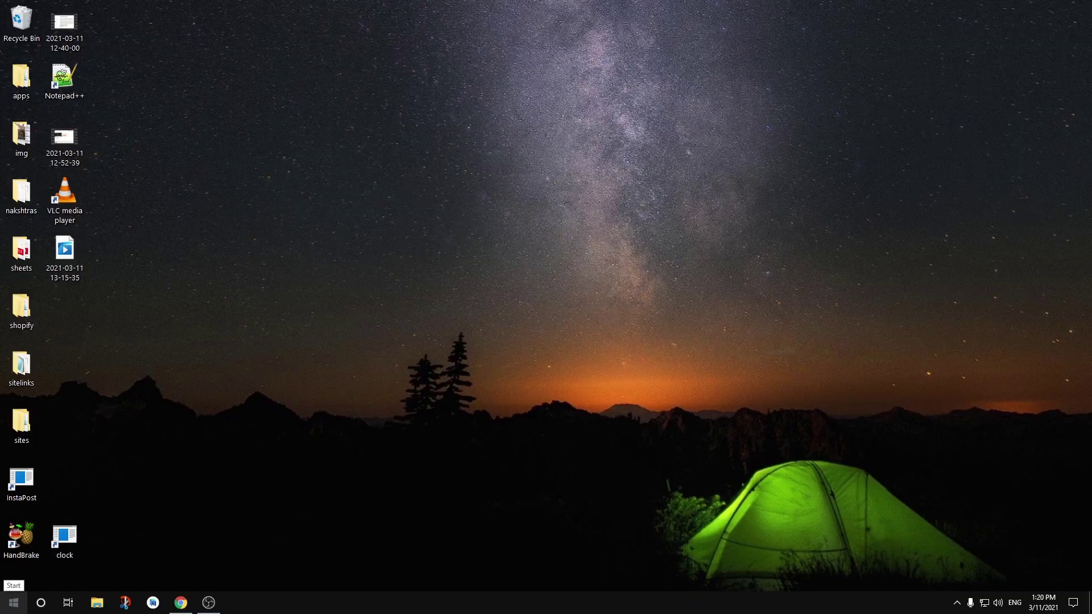
# Open Device Manager and expand the Audio inputs and outputs and the Sound, video and game controllers categories.
pyautogui.click(13, 603)
pyautogui.click(14, 603)
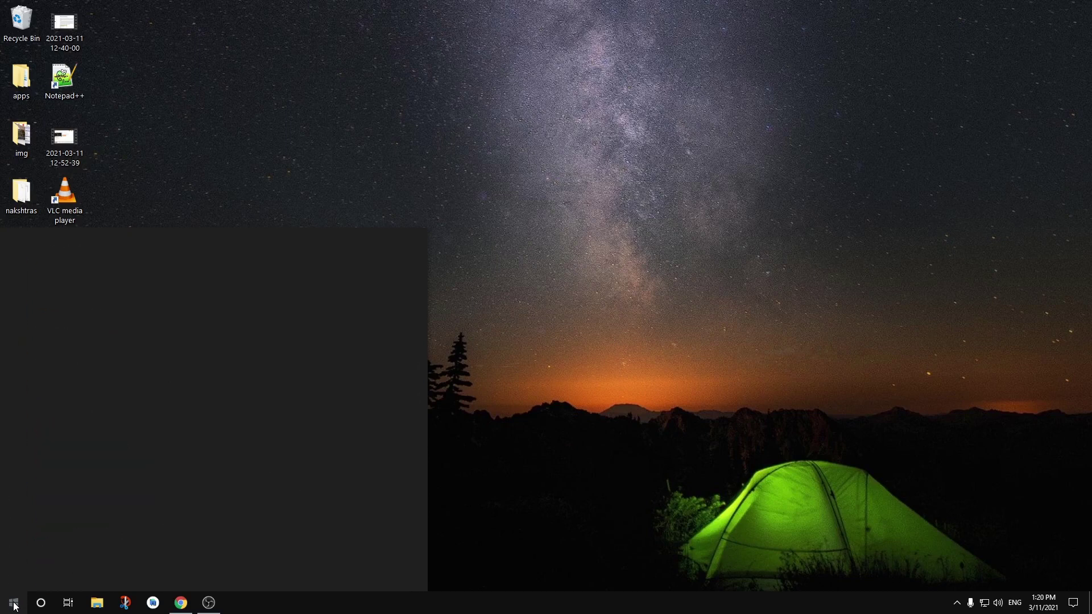
pyautogui.write('device')
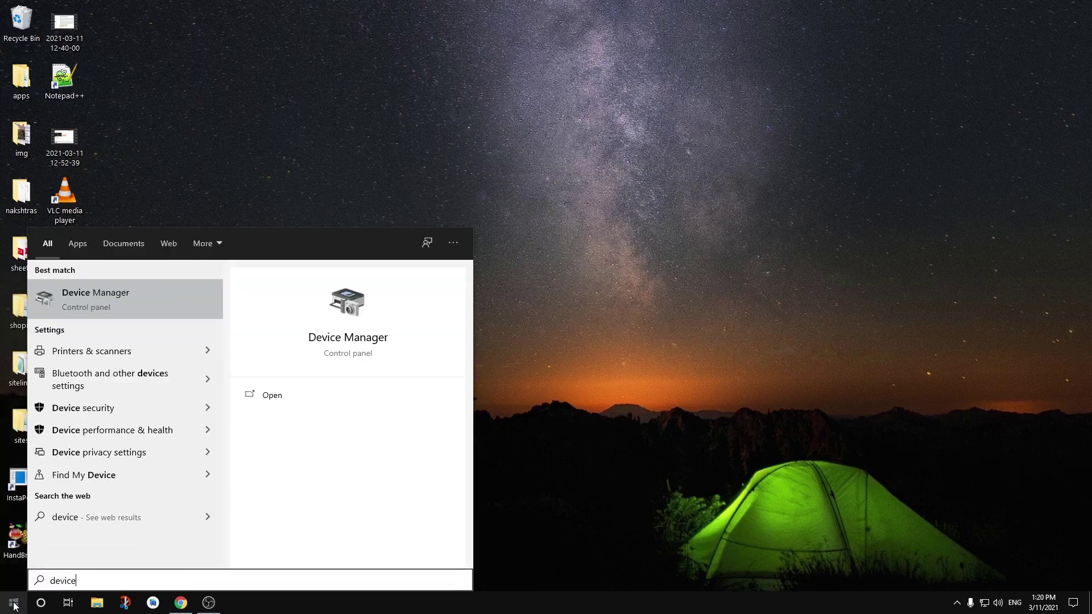
pyautogui.write(' ma')
pyautogui.press('Return')
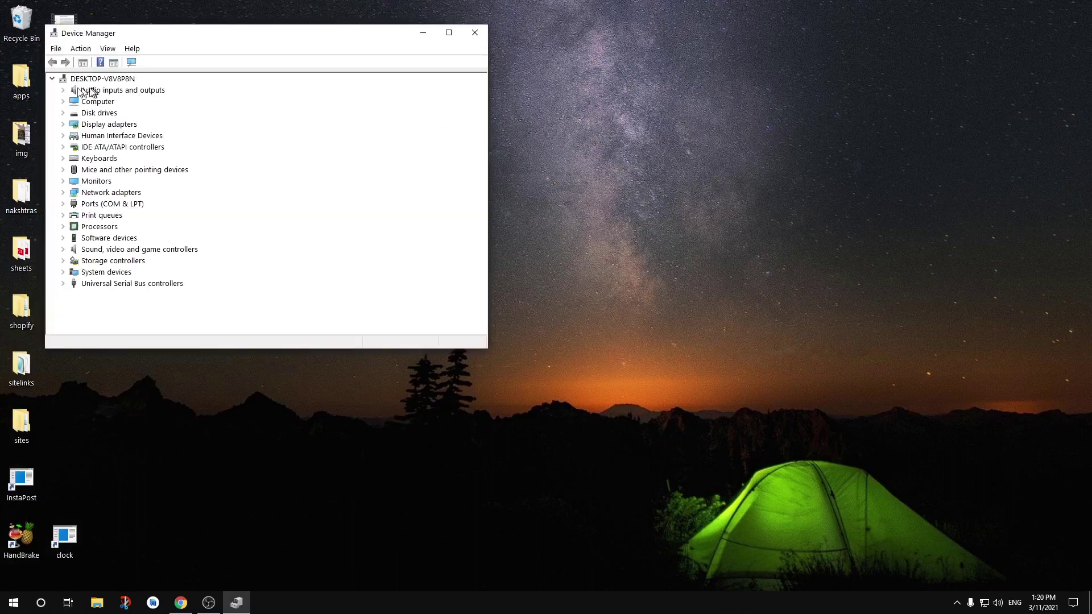
pyautogui.click(63, 91)
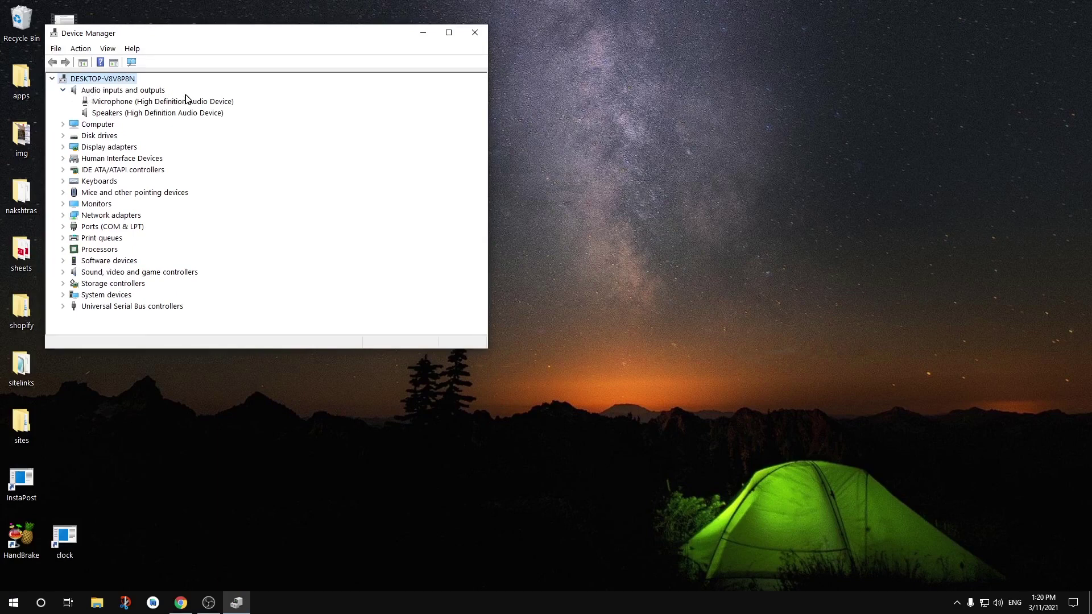
pyautogui.click(63, 272)
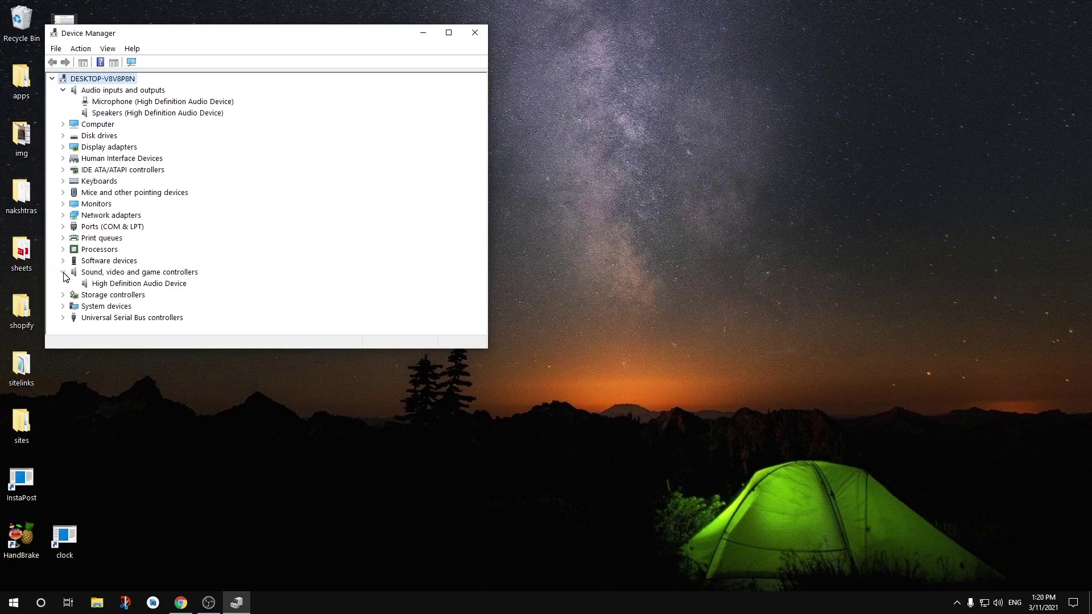
# Start an automatic driver search for the Speakers (High Definition Audio Device) and cancel it.
pyautogui.rightClick(131, 285)
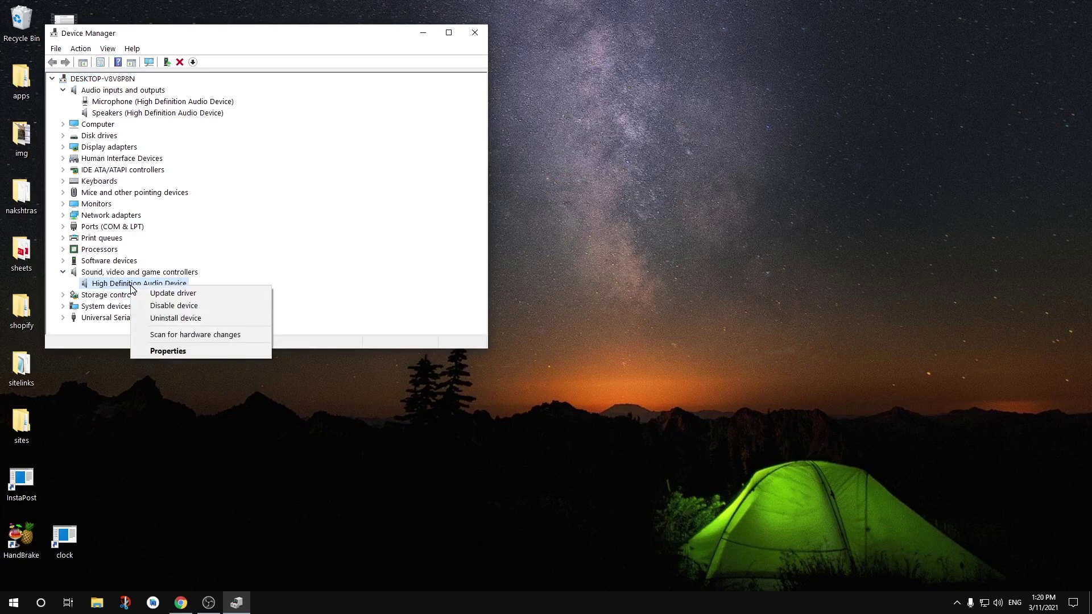
pyautogui.click(128, 115)
pyautogui.rightClick(127, 116)
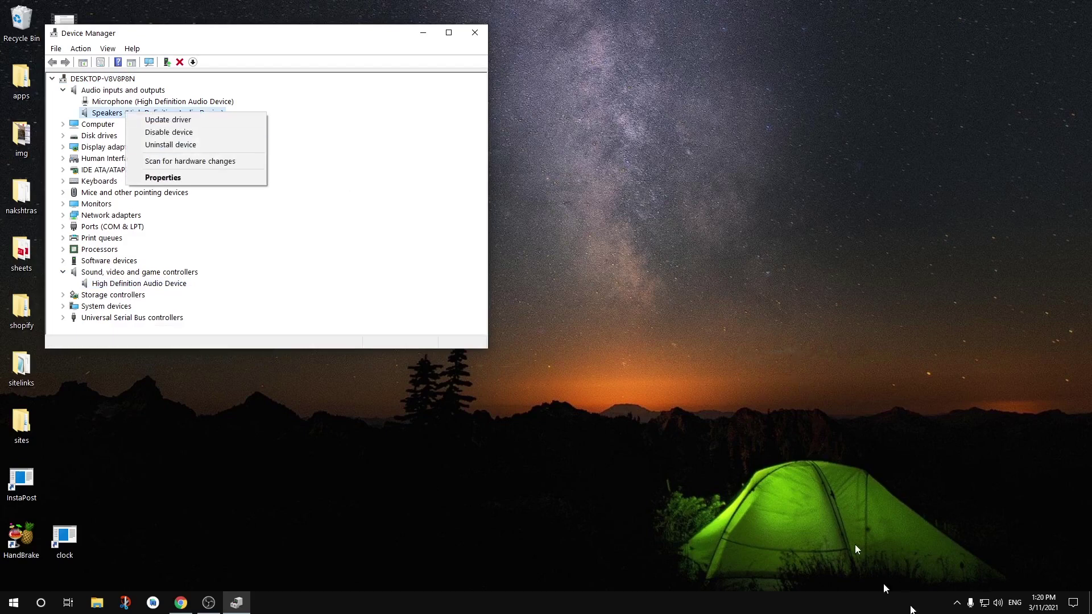
pyautogui.click(162, 121)
pyautogui.click(175, 171)
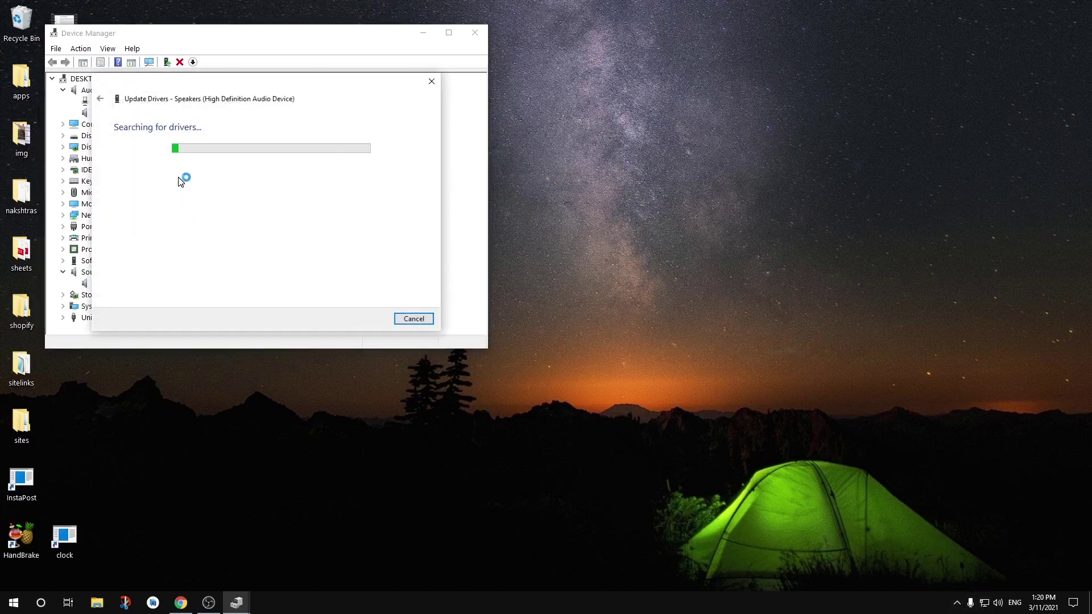
pyautogui.click(415, 319)
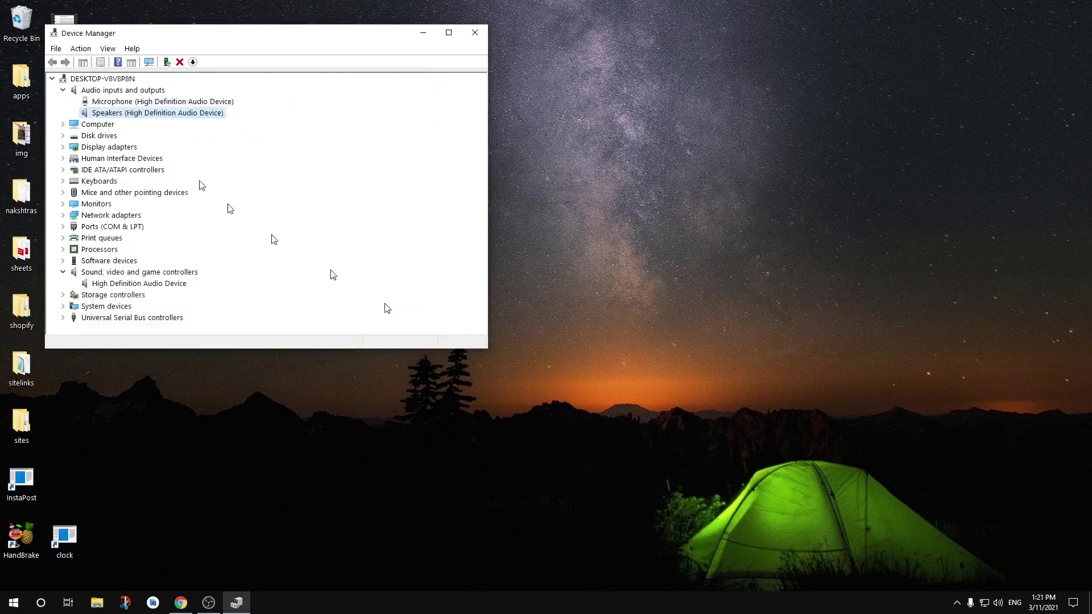
# Request disabling the Speakers (High Definition Audio Device) and decline the confirmation.
pyautogui.rightClick(127, 115)
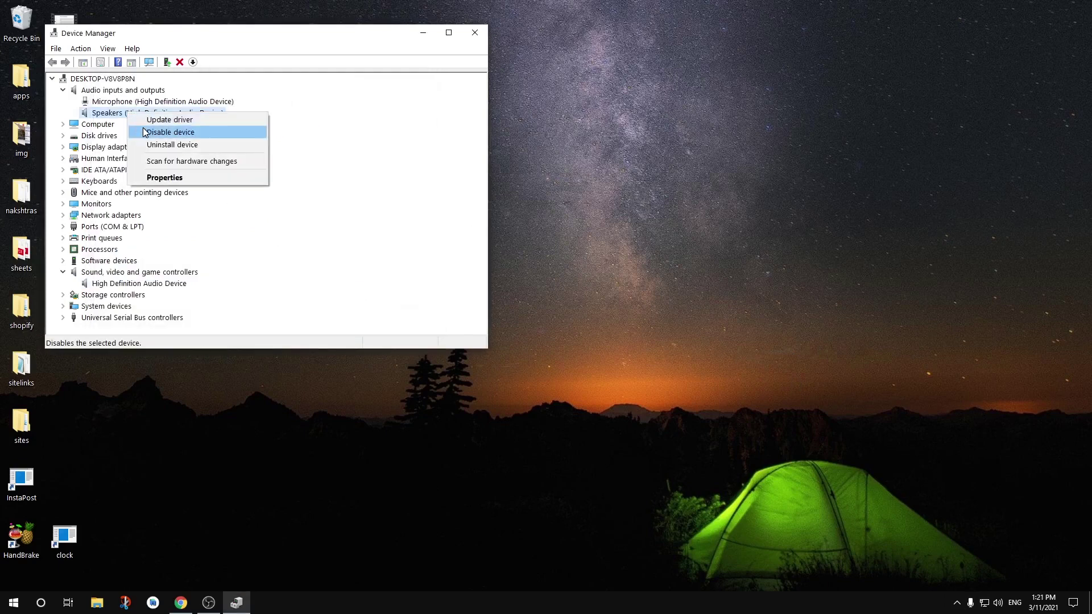
pyautogui.click(144, 132)
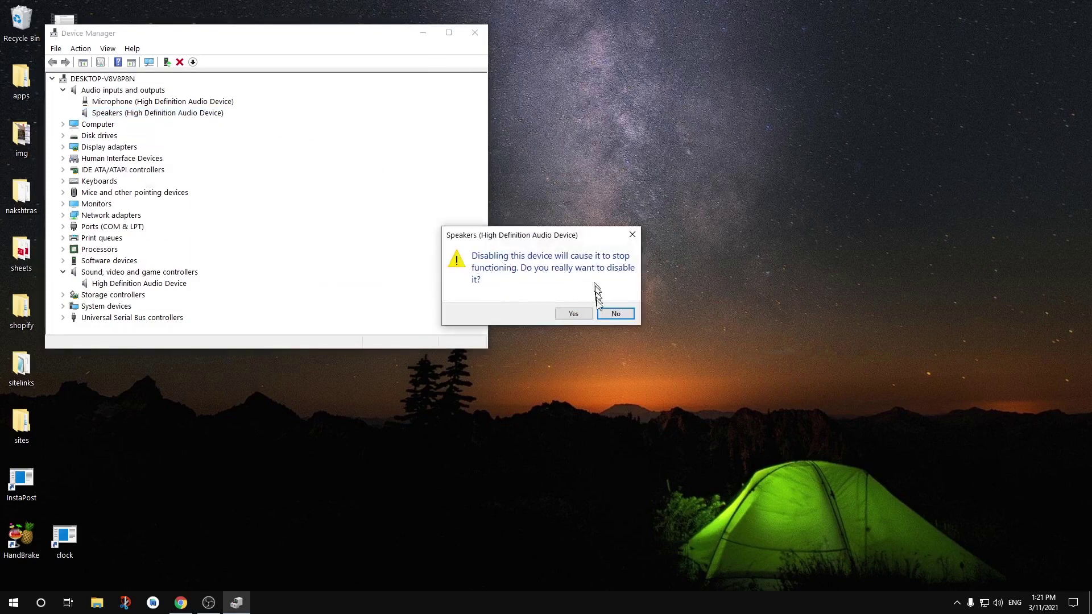
pyautogui.click(616, 314)
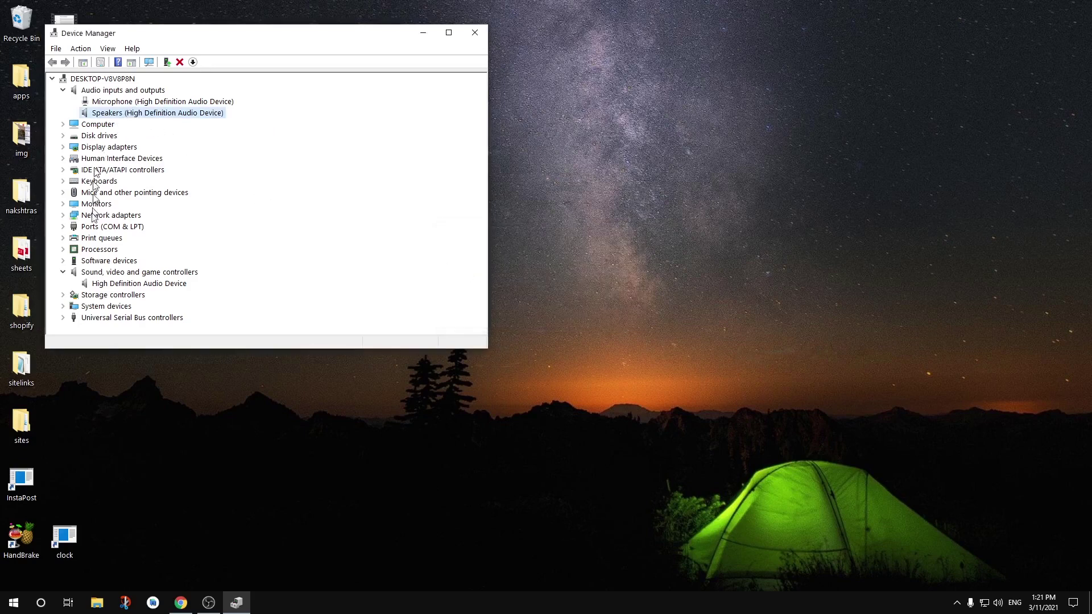
# Start a driver update for the High Definition Audio Device under Sound, video and game controllers and cancel it.
pyautogui.click(63, 90)
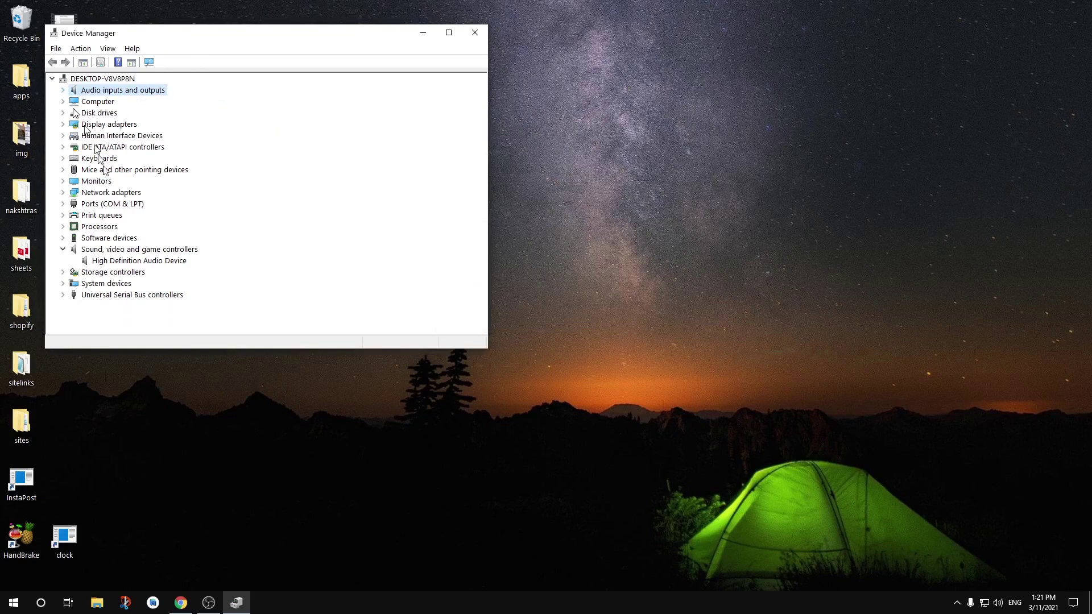
pyautogui.rightClick(145, 262)
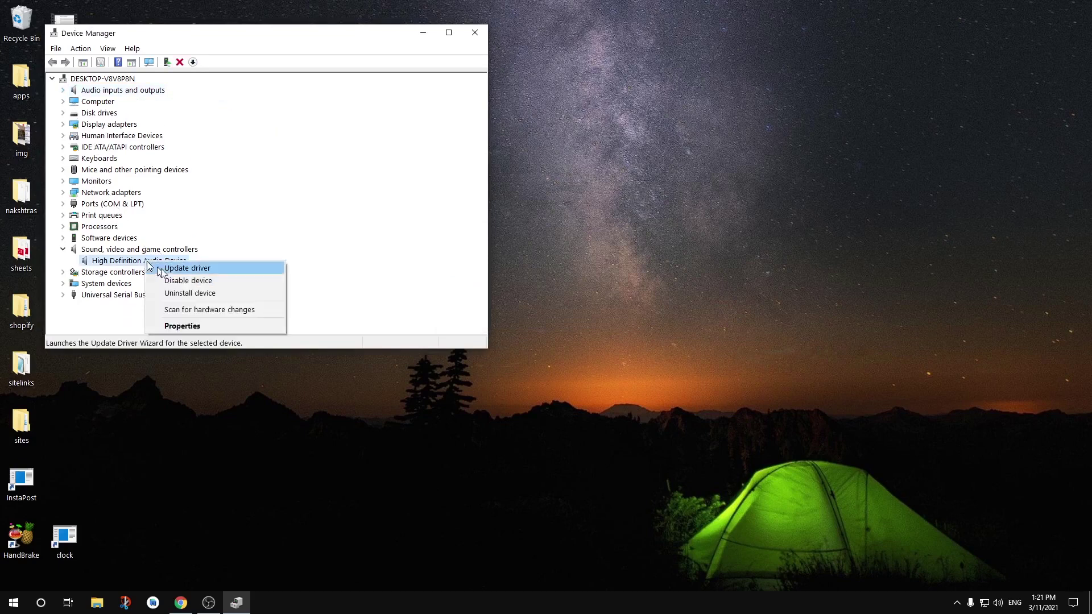
pyautogui.click(167, 268)
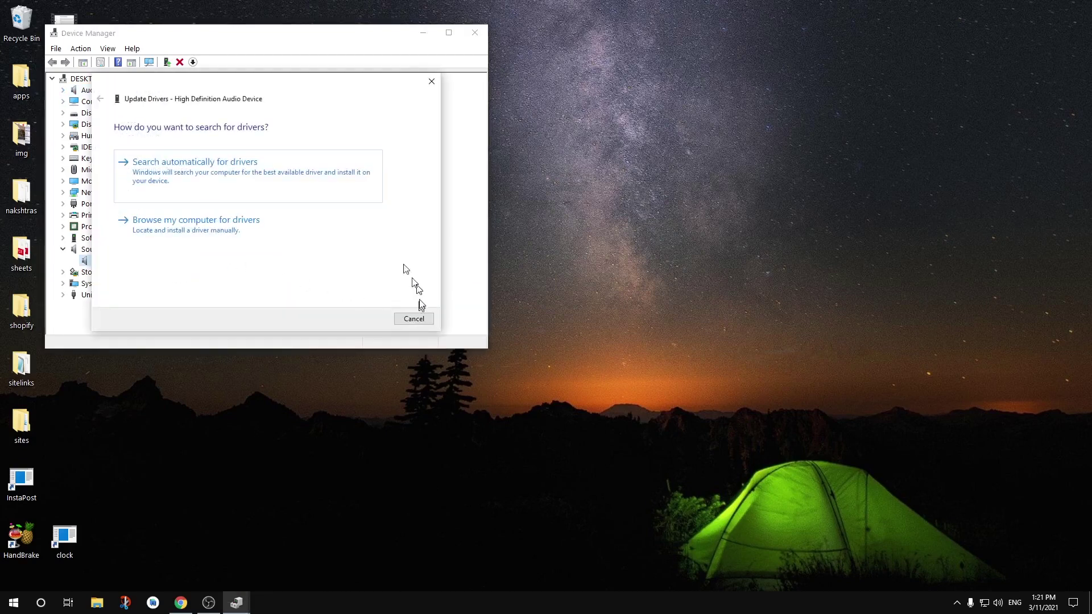
pyautogui.click(306, 191)
pyautogui.click(414, 319)
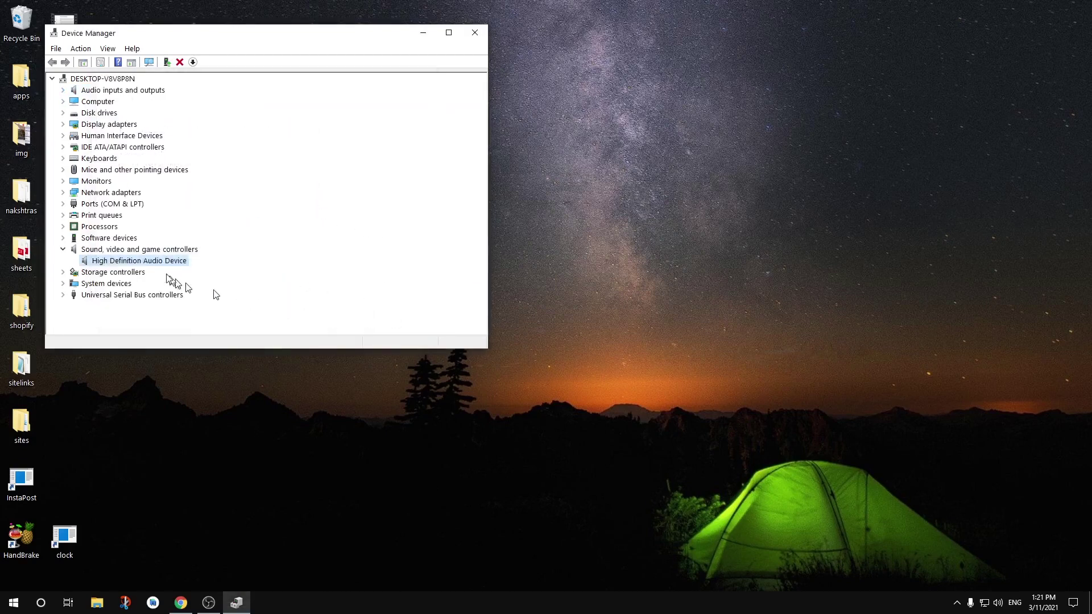
# Scan for hardware changes on the High Definition Audio Device and on the Speakers under Audio inputs and outputs.
pyautogui.rightClick(136, 264)
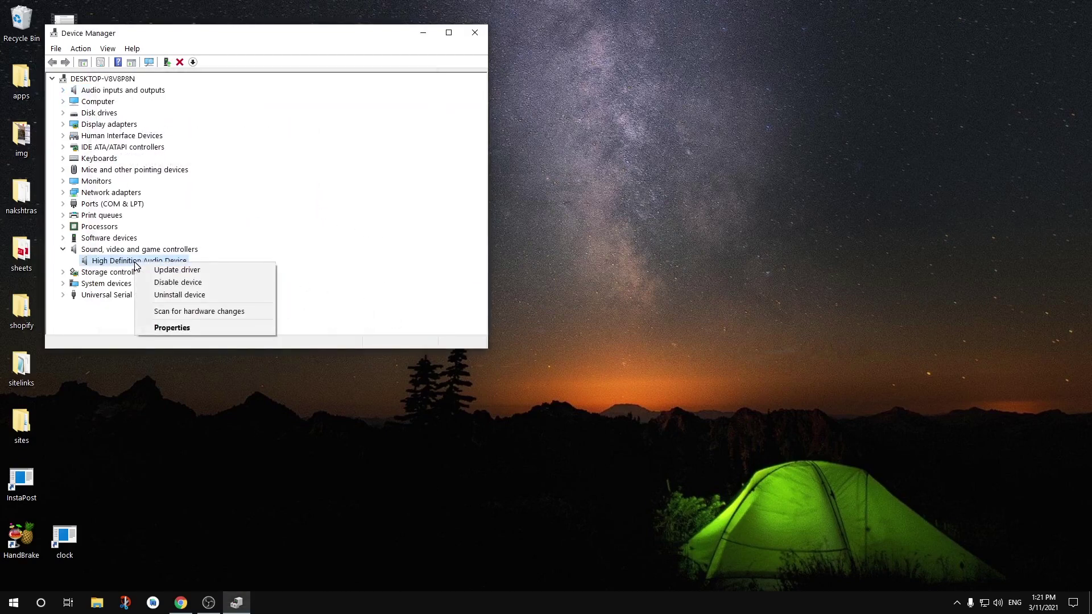
pyautogui.click(169, 312)
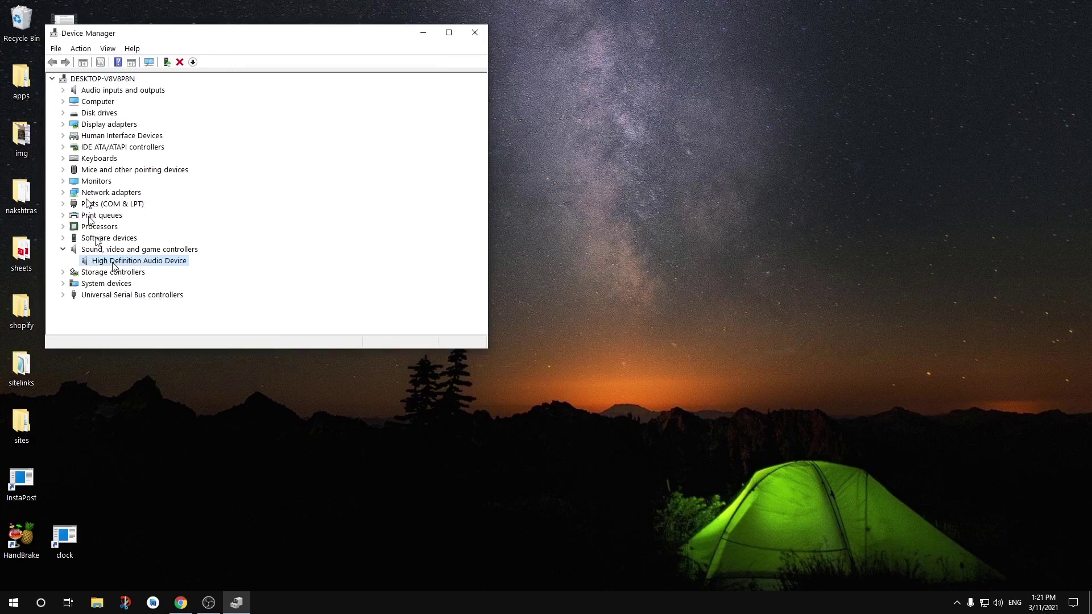
pyautogui.click(63, 90)
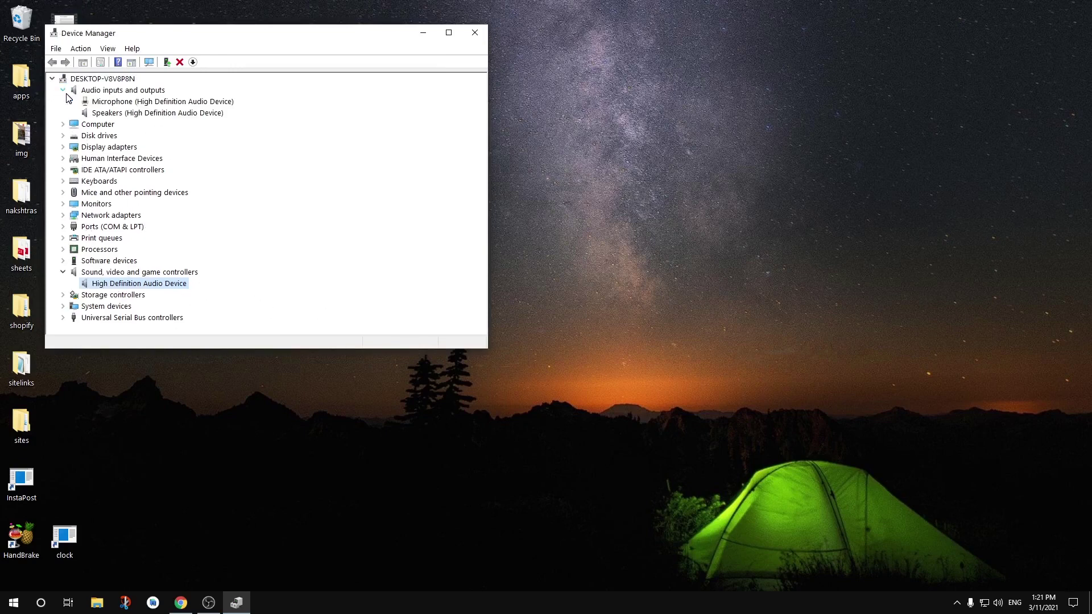
pyautogui.rightClick(118, 114)
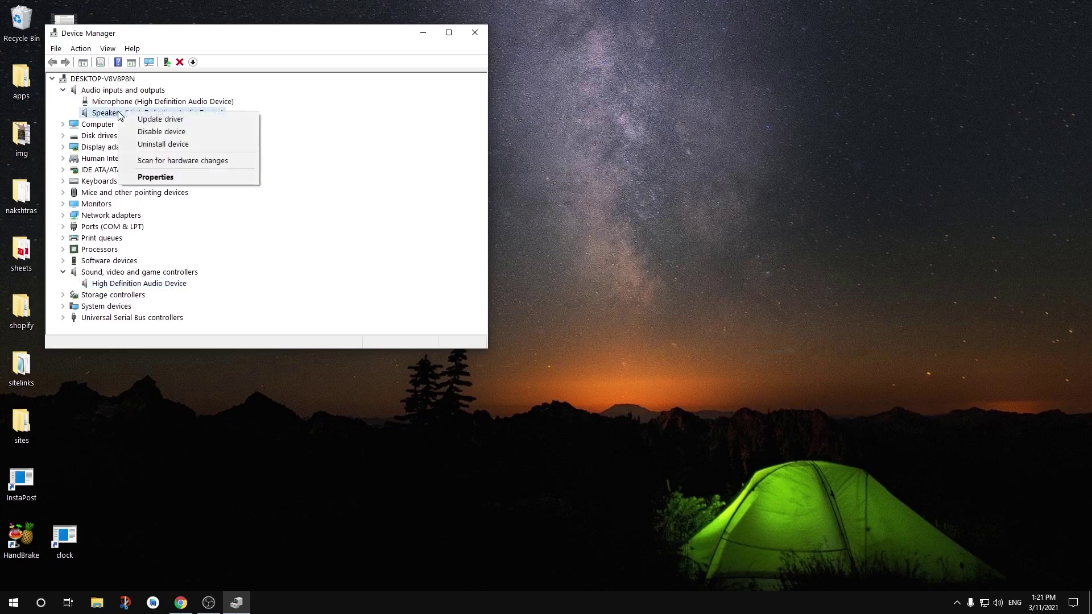
pyautogui.click(146, 162)
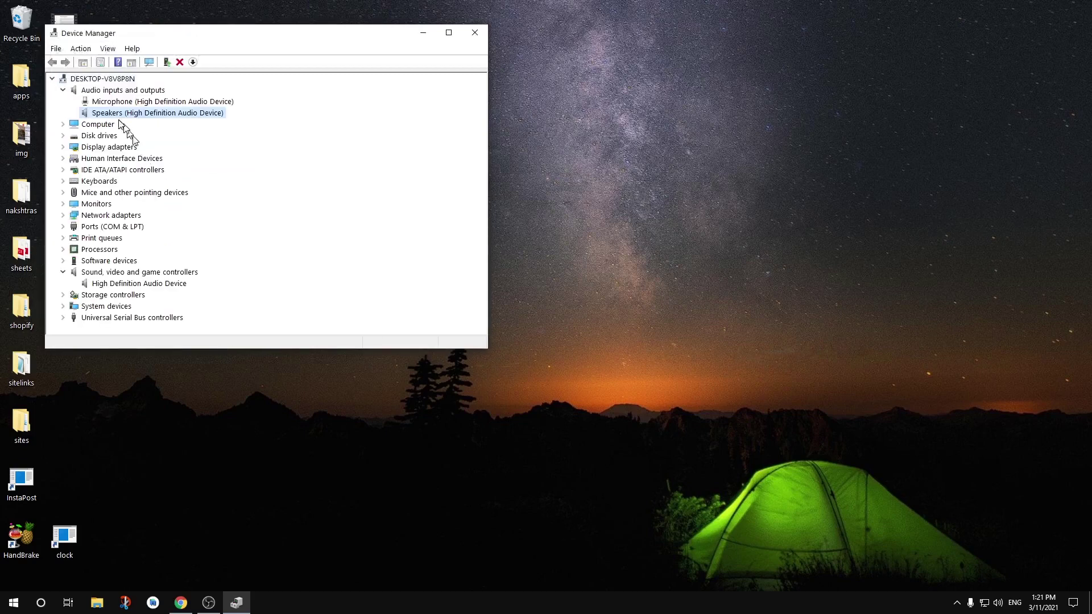
# Open the properties of the High Definition Audio Device under Sound, video and game controllers and view its driver file details.
pyautogui.click(63, 91)
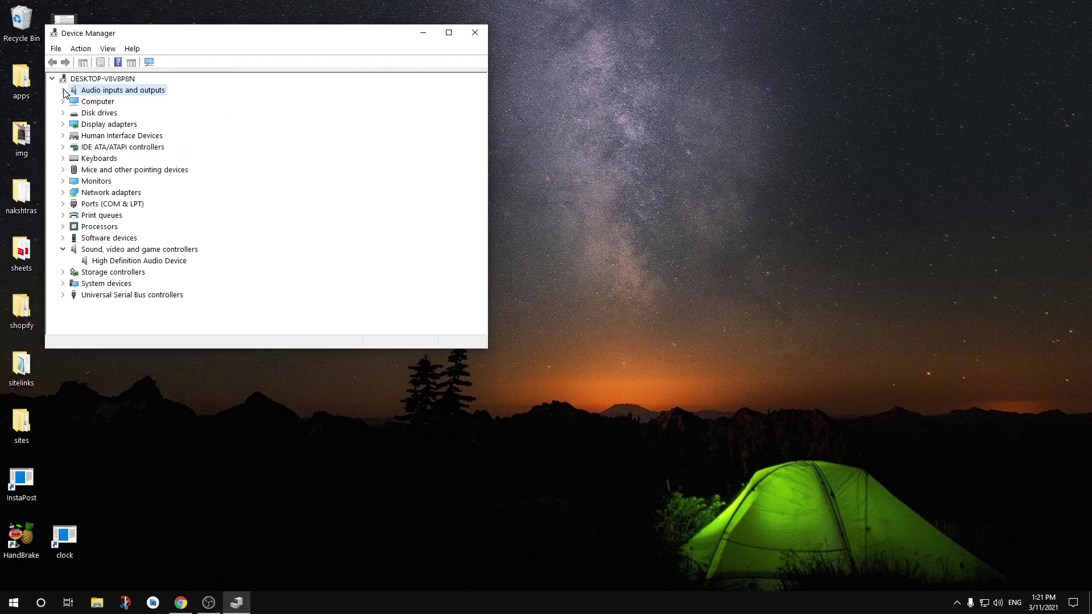
pyautogui.rightClick(99, 260)
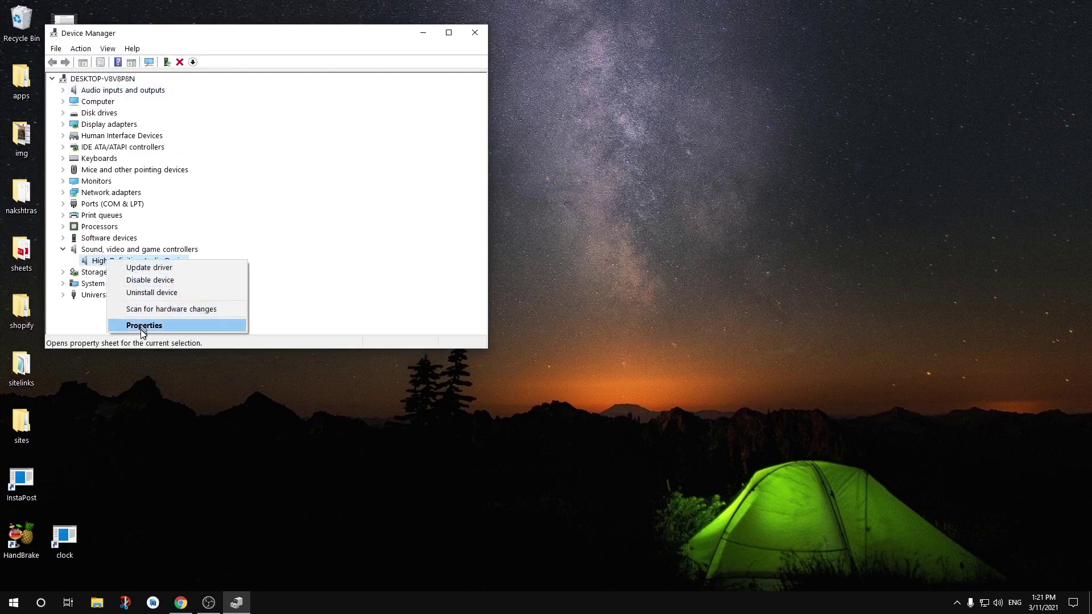
pyautogui.click(141, 330)
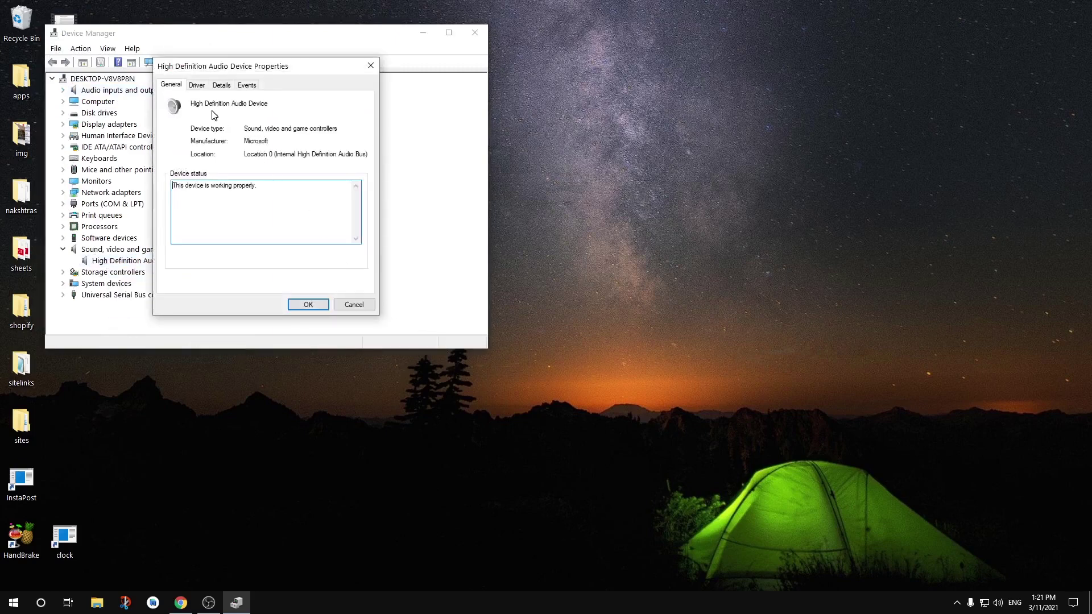
pyautogui.click(197, 87)
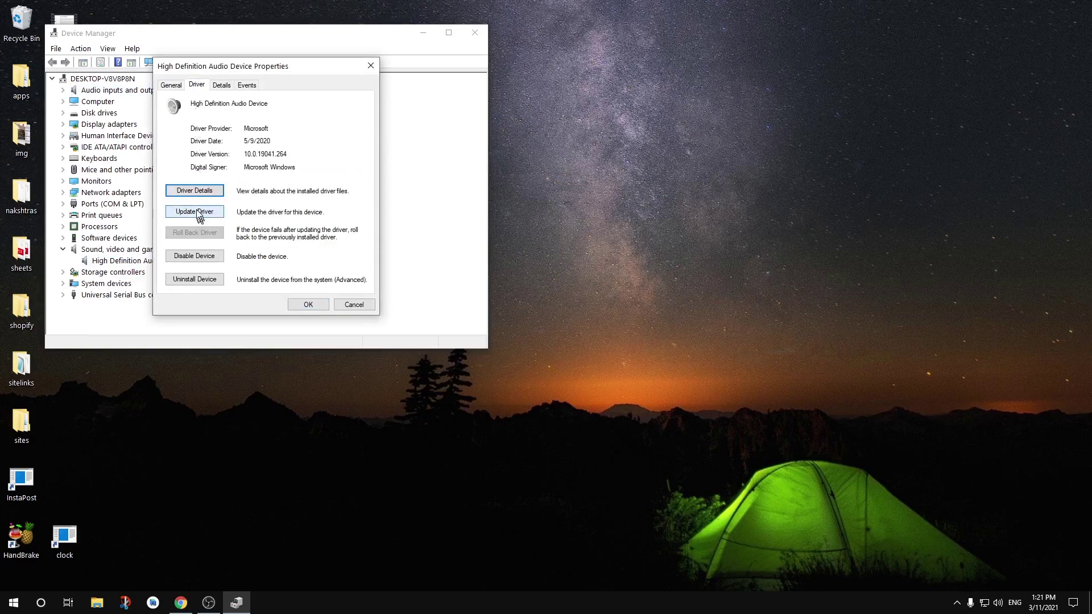
pyautogui.click(194, 191)
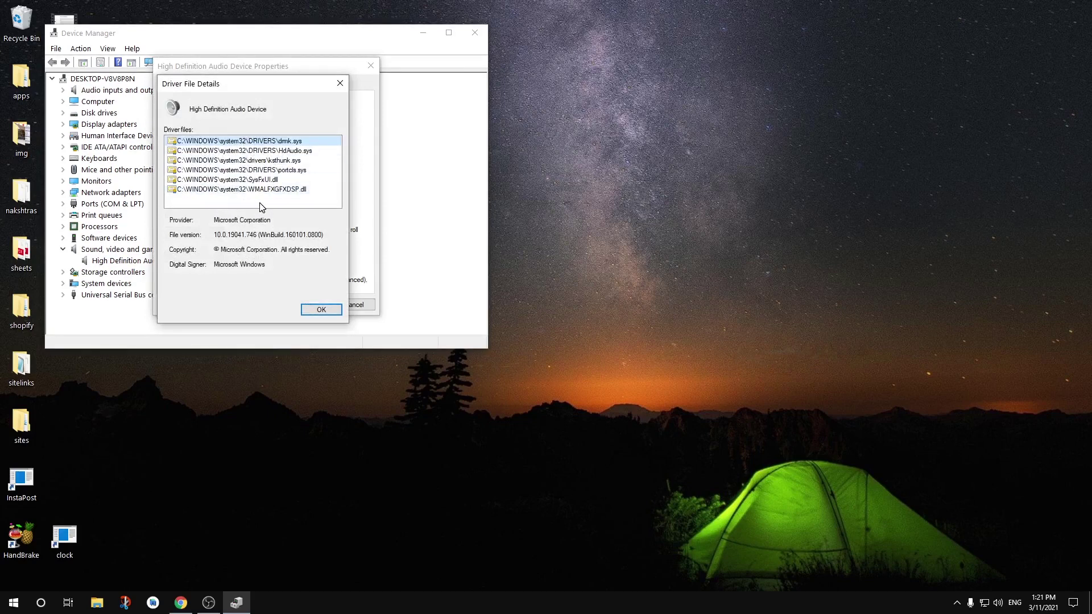
# Close the driver file details, check the device status in the High Definition Audio Device's general properties, and close the properties without changes.
pyautogui.click(310, 308)
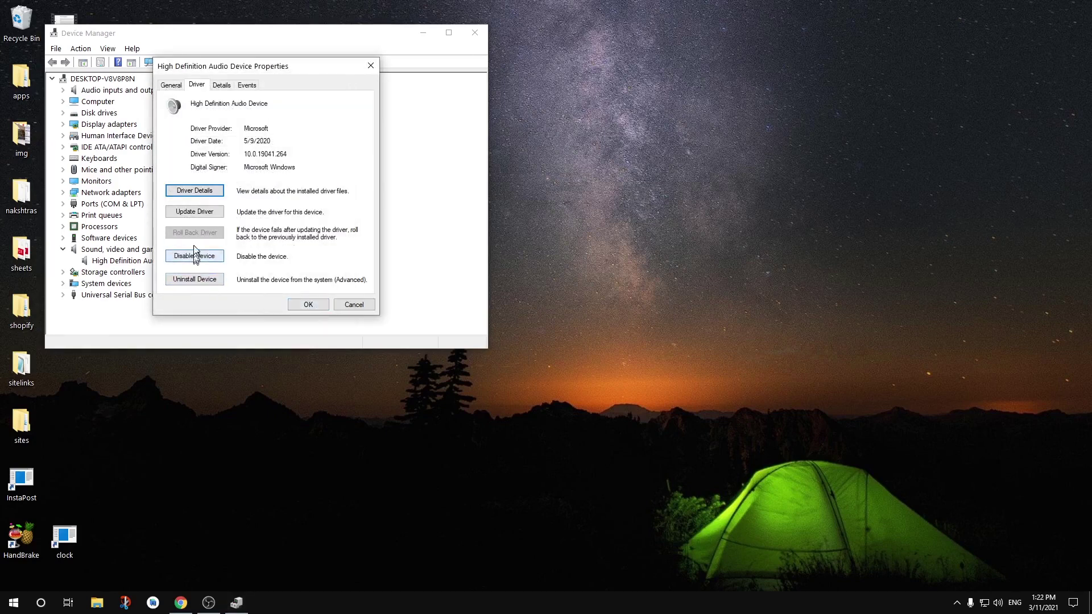
pyautogui.click(174, 86)
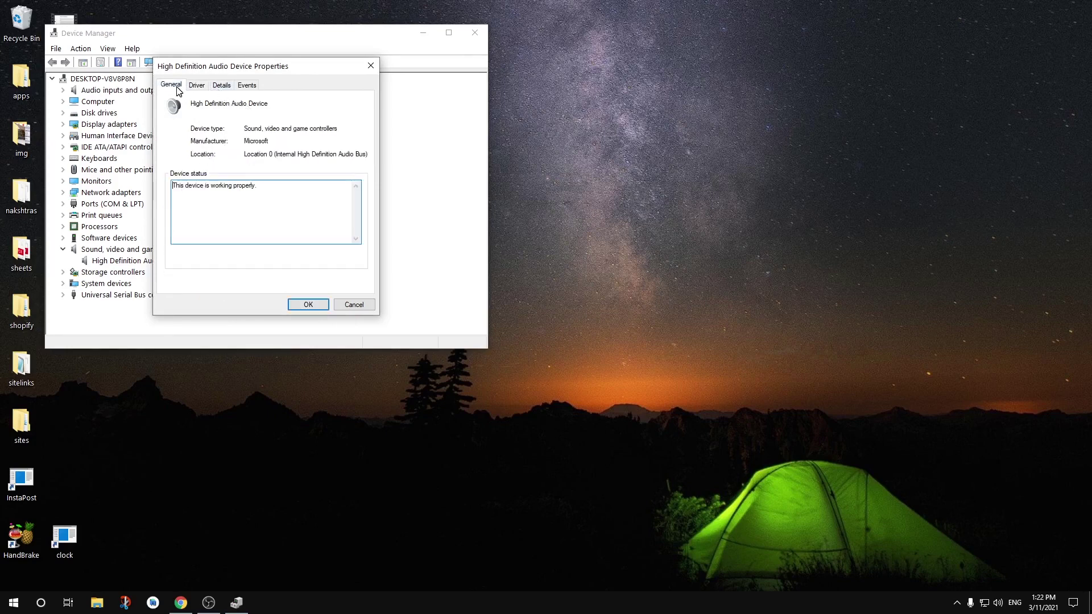
pyautogui.click(351, 307)
# Review the uninstall option for the High Definition Audio Device and for the Speakers under Audio inputs and outputs, and close Device Manager.
pyautogui.rightClick(130, 265)
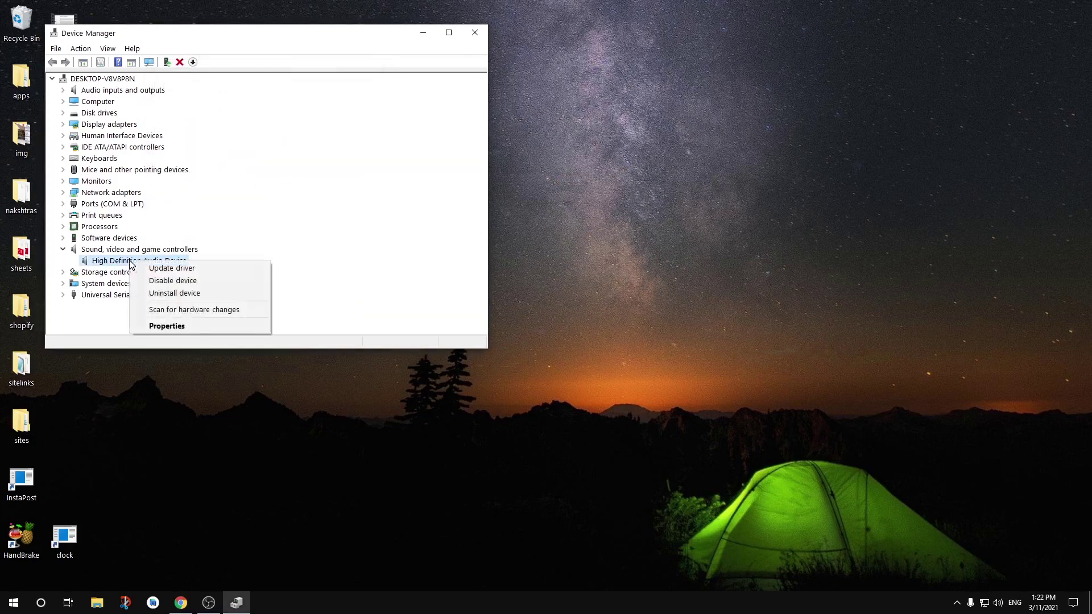
pyautogui.click(438, 292)
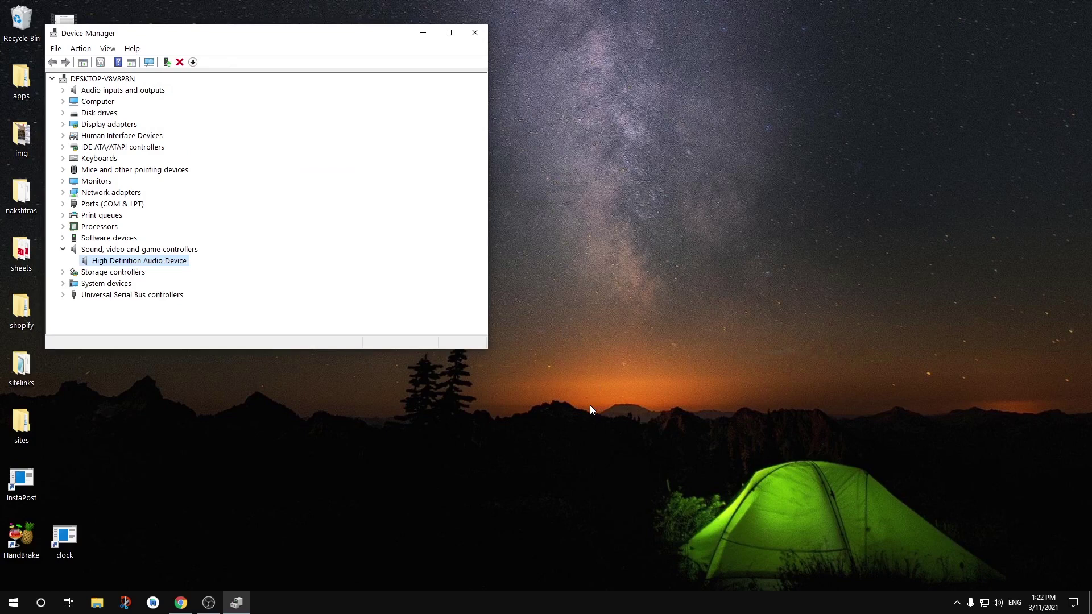
pyautogui.rightClick(121, 263)
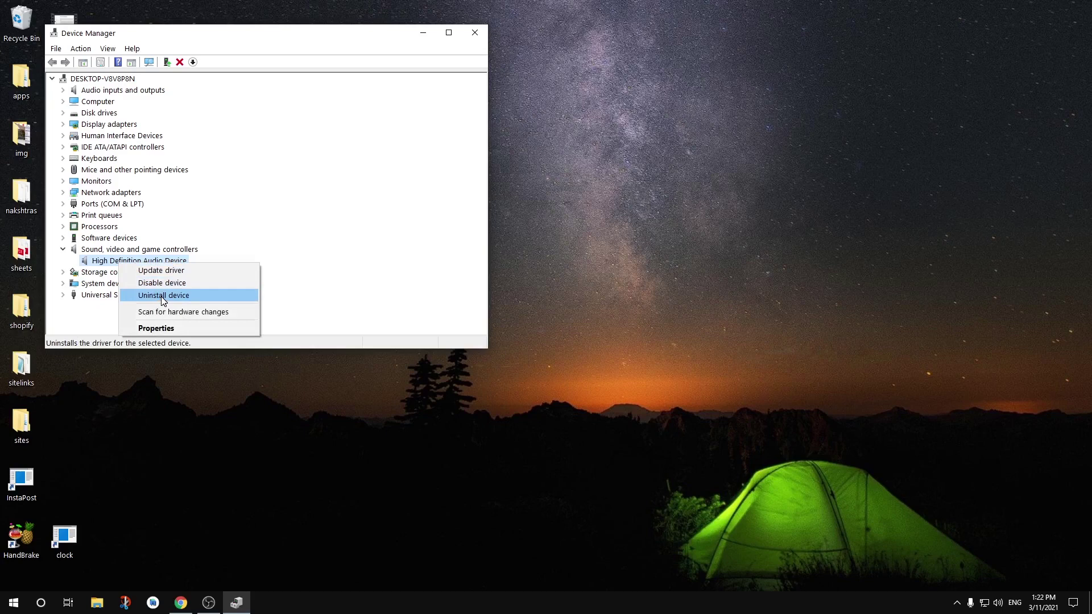
pyautogui.click(349, 251)
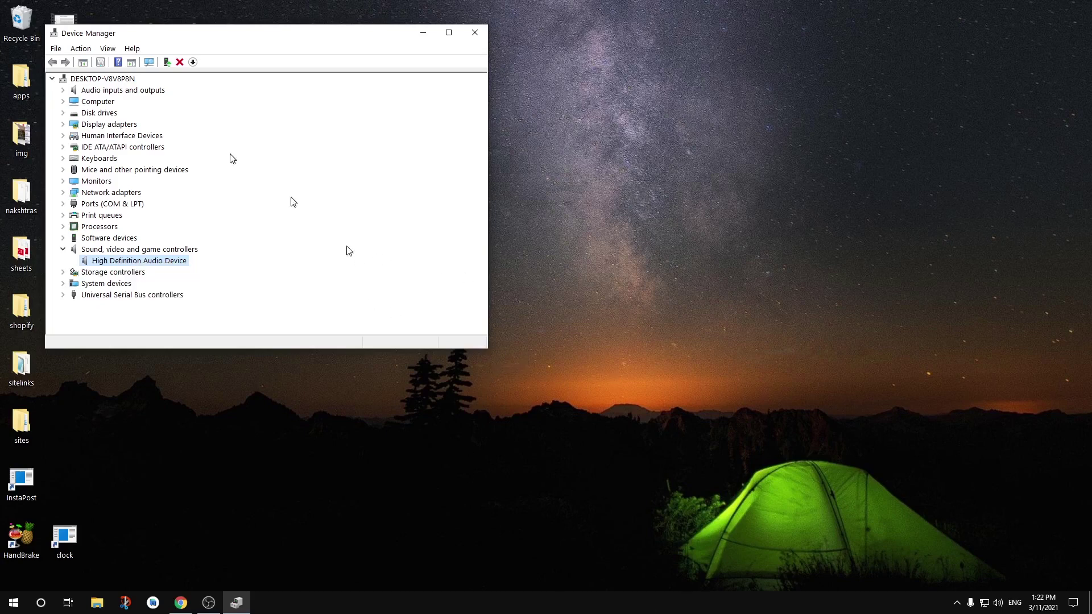
pyautogui.click(63, 91)
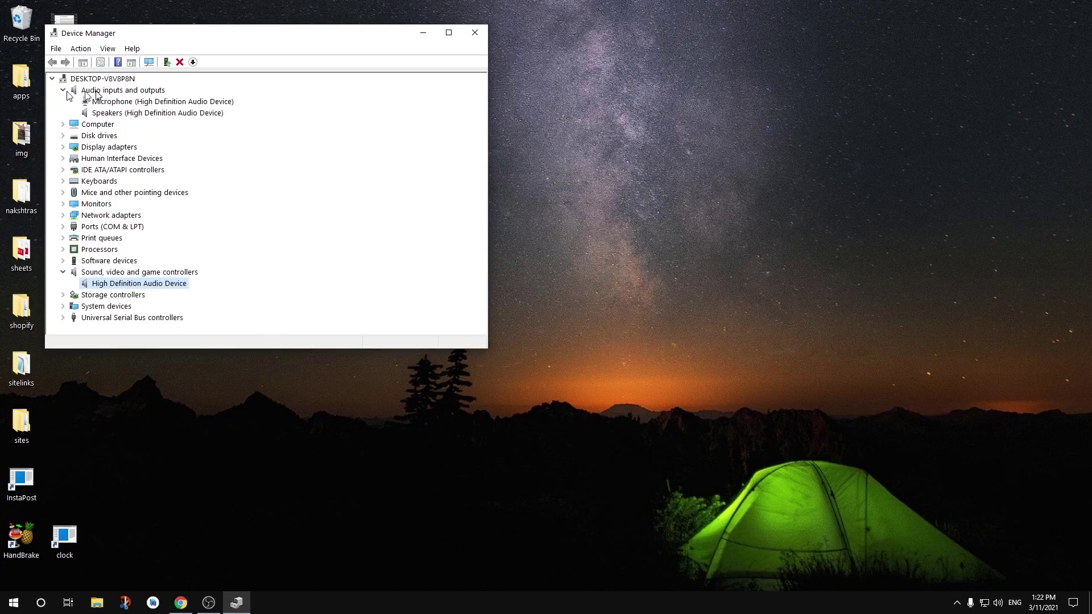
pyautogui.rightClick(116, 113)
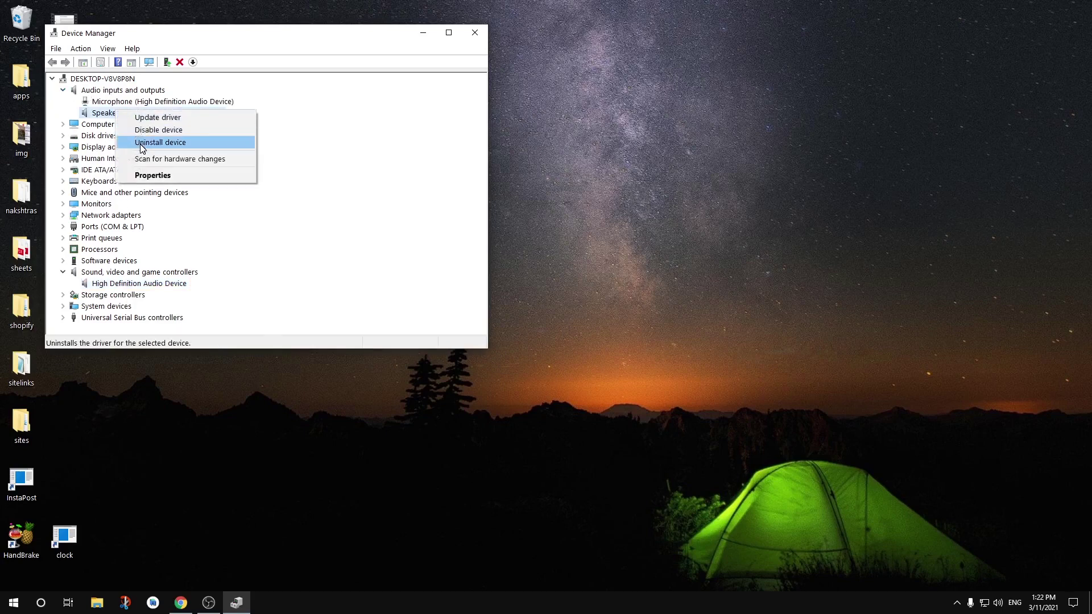
pyautogui.click(416, 268)
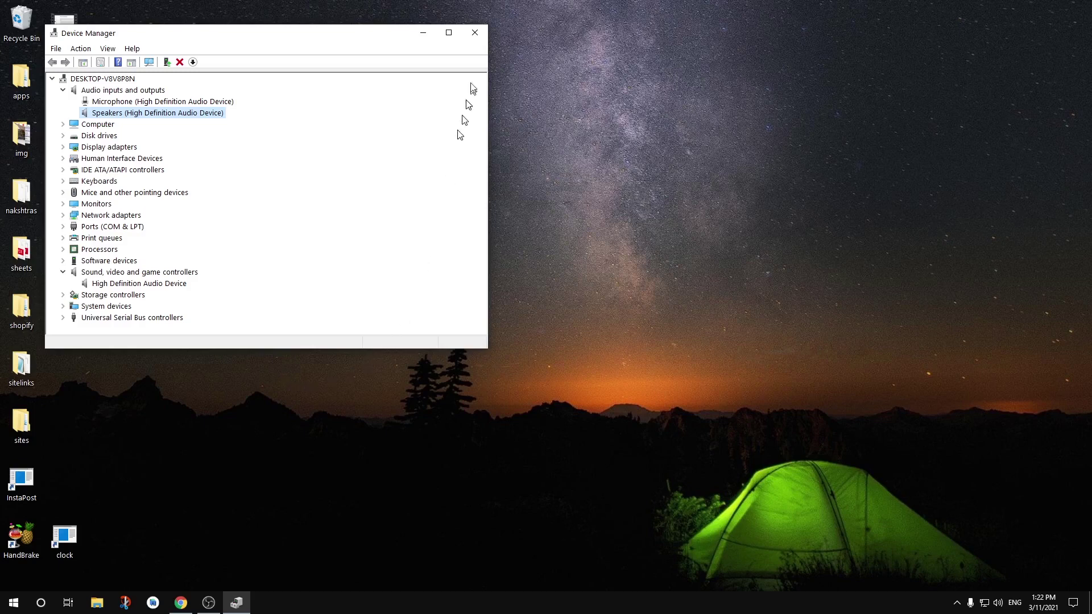
pyautogui.click(476, 36)
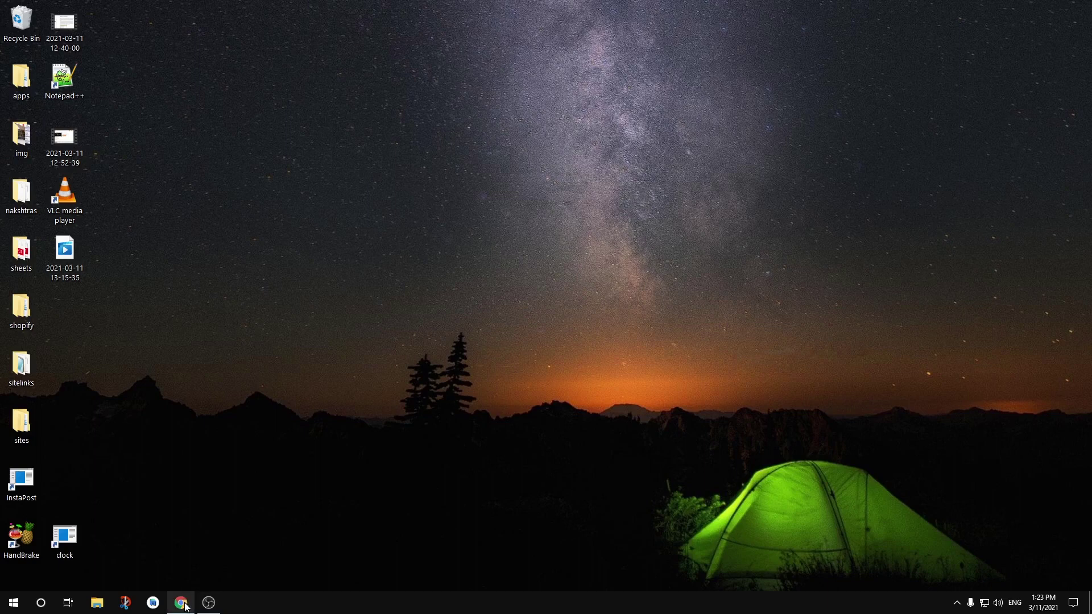
# Switch to Chrome, open the Realtek home page from the codec software page, and maximize the browser window.
pyautogui.moveTo(186, 606)
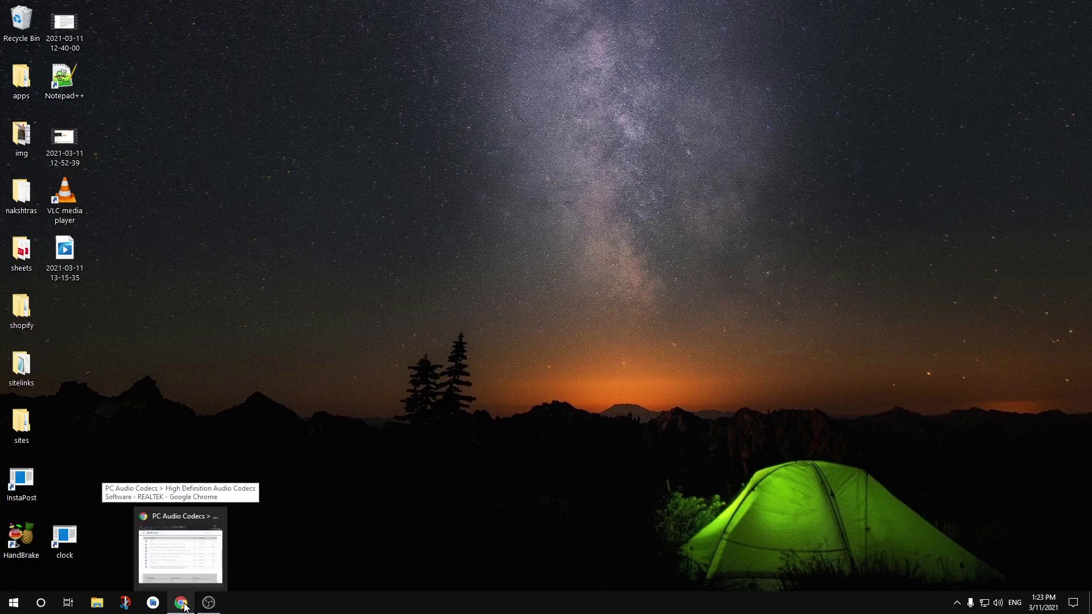
pyautogui.click(185, 607)
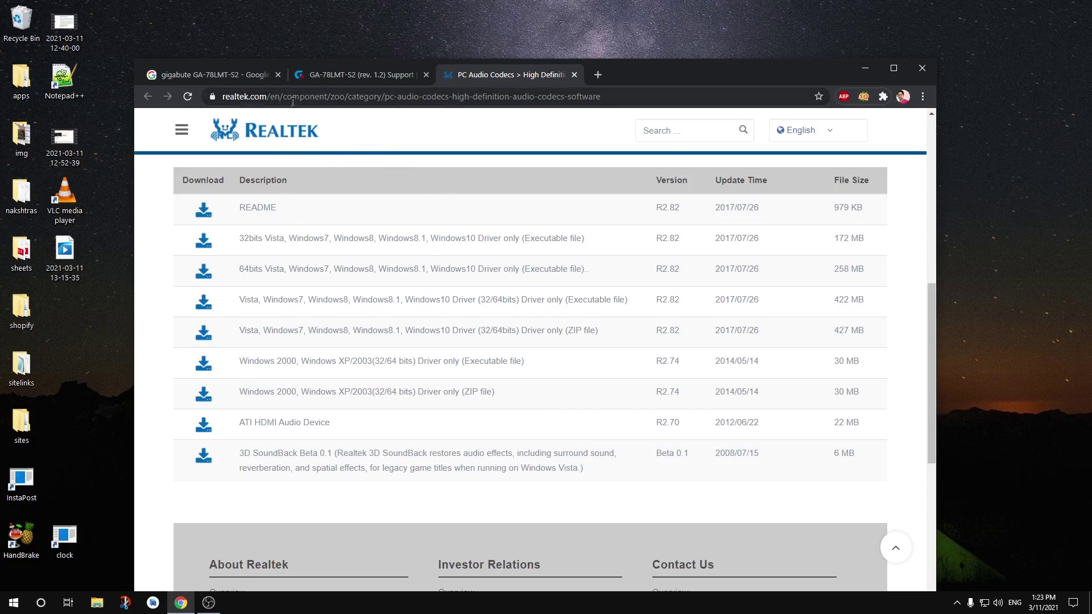
pyautogui.scroll(8, 389, 268)
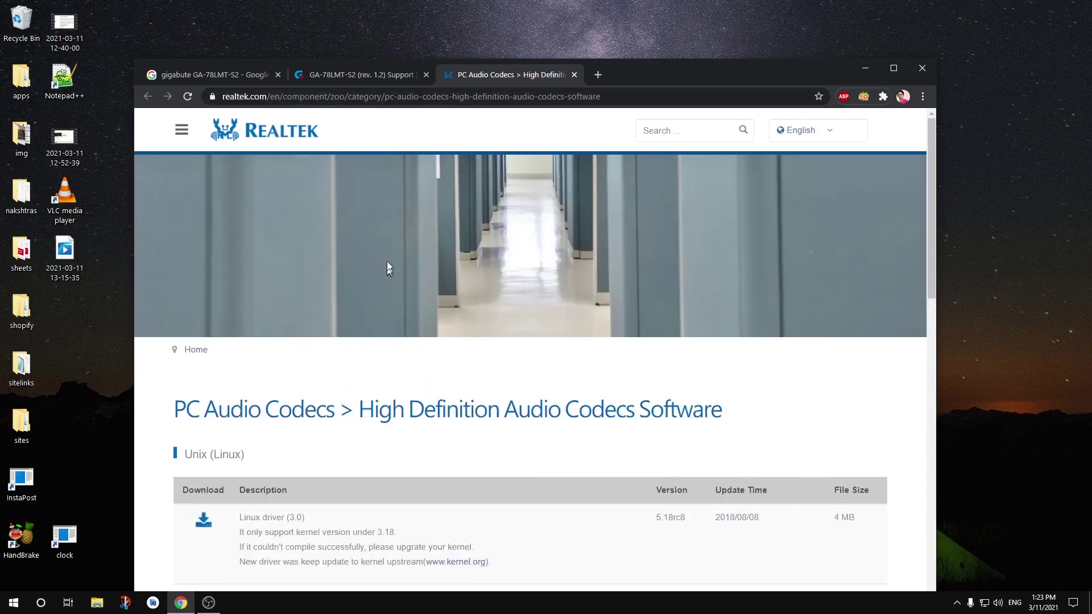
pyautogui.click(303, 127)
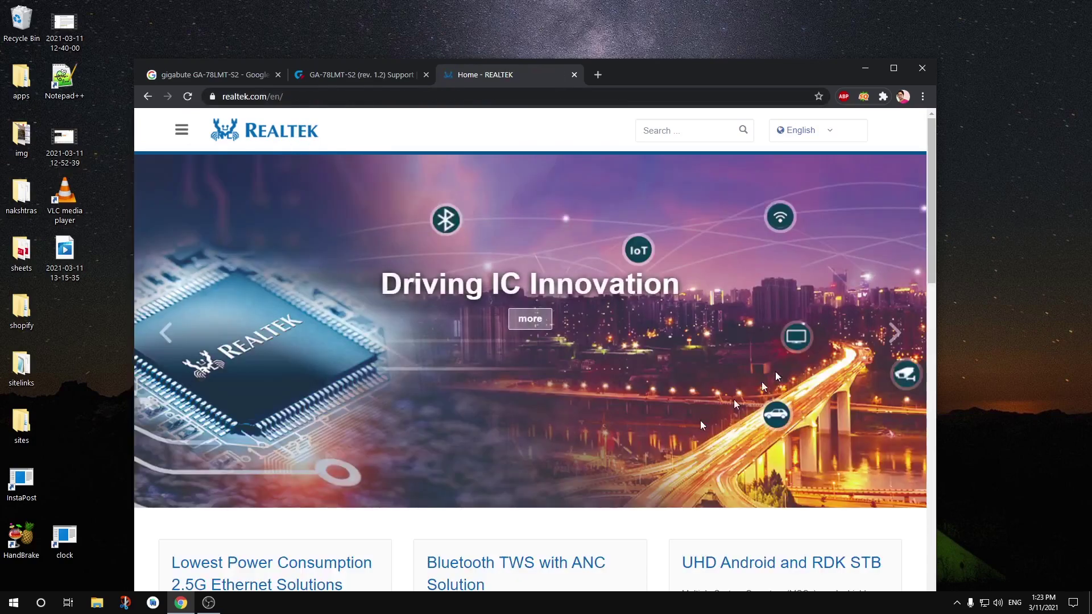
pyautogui.click(893, 68)
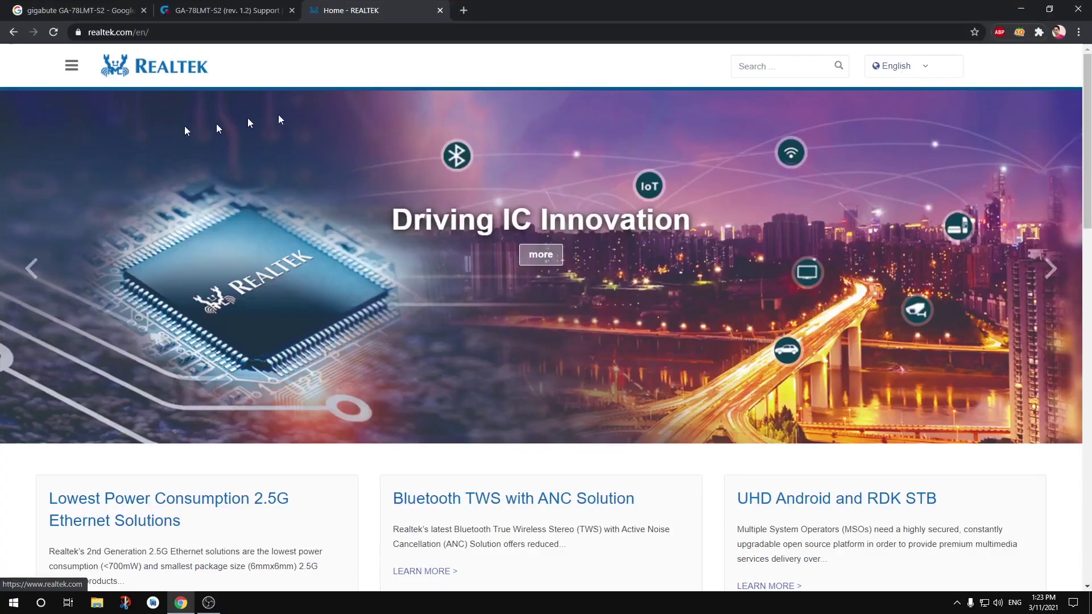
# Open Realtek's Computer Peripheral ICs downloads and narrow the product line to PC Audio Codecs.
pyautogui.click(71, 68)
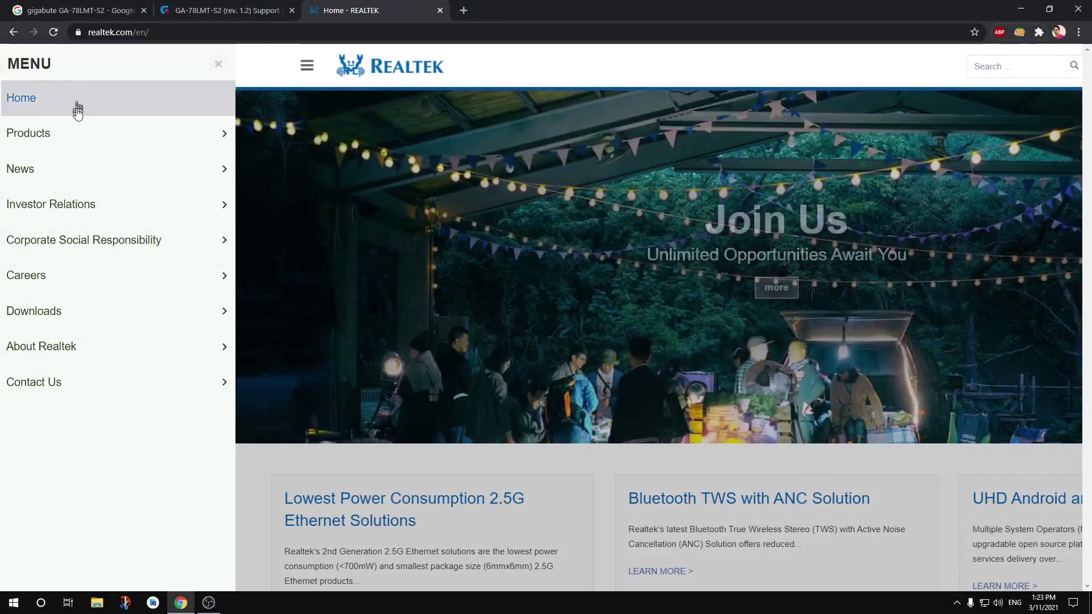
pyautogui.click(108, 307)
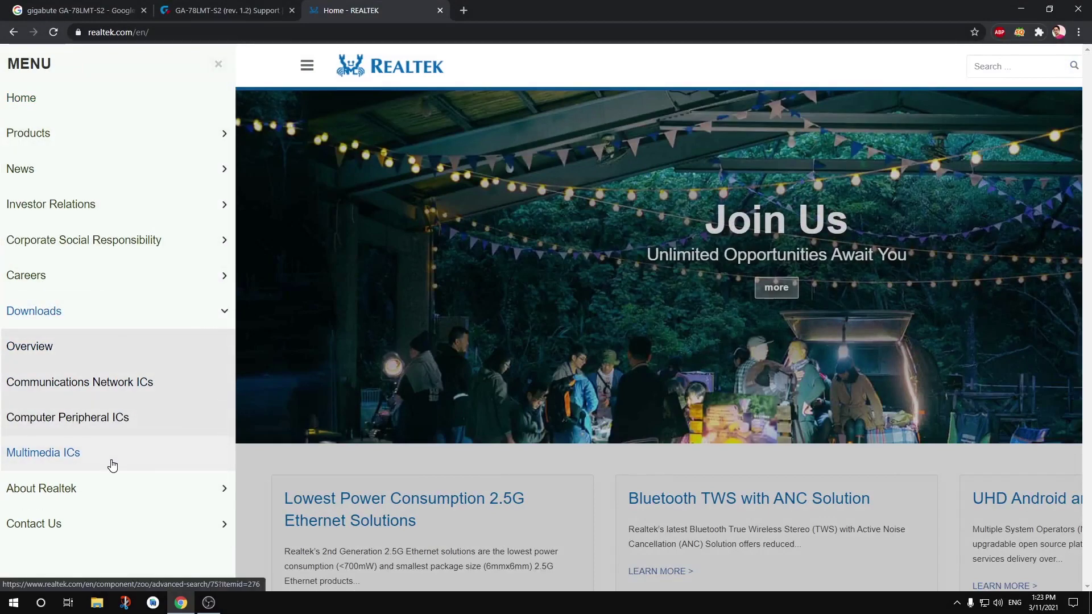
pyautogui.click(155, 424)
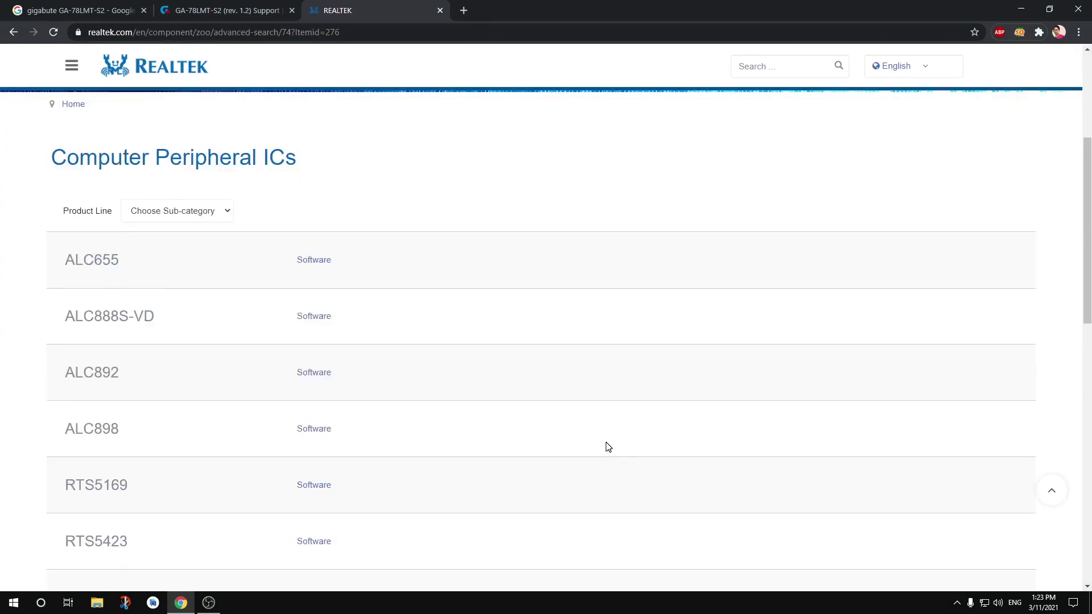
pyautogui.click(210, 278)
pyautogui.click(216, 295)
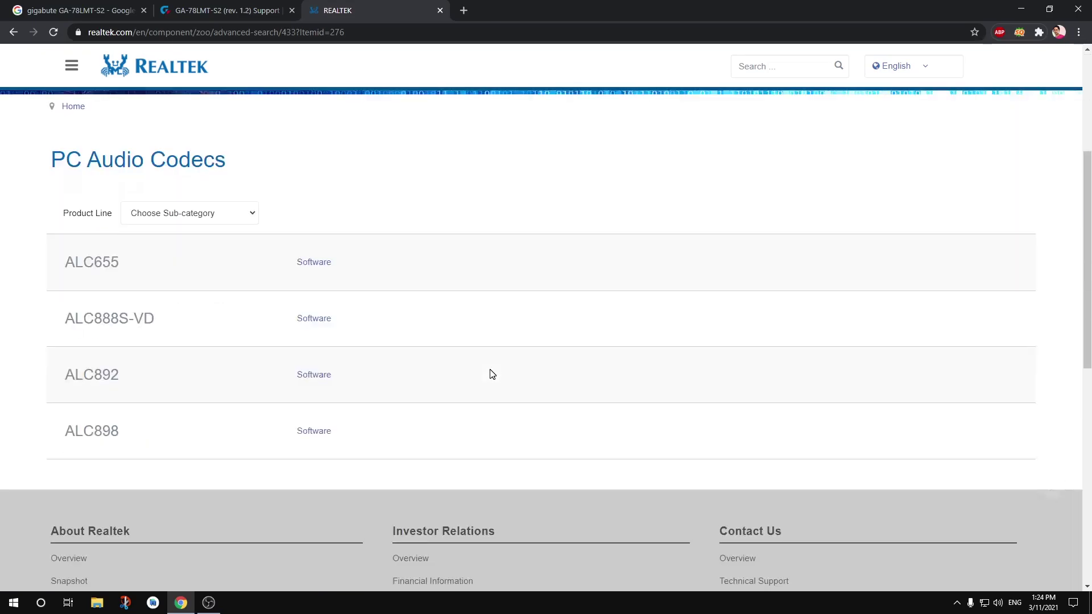
# View the software downloads for ALC655 and ALC888S-VD, returning to the PC Audio Codecs list after each.
pyautogui.click(304, 263)
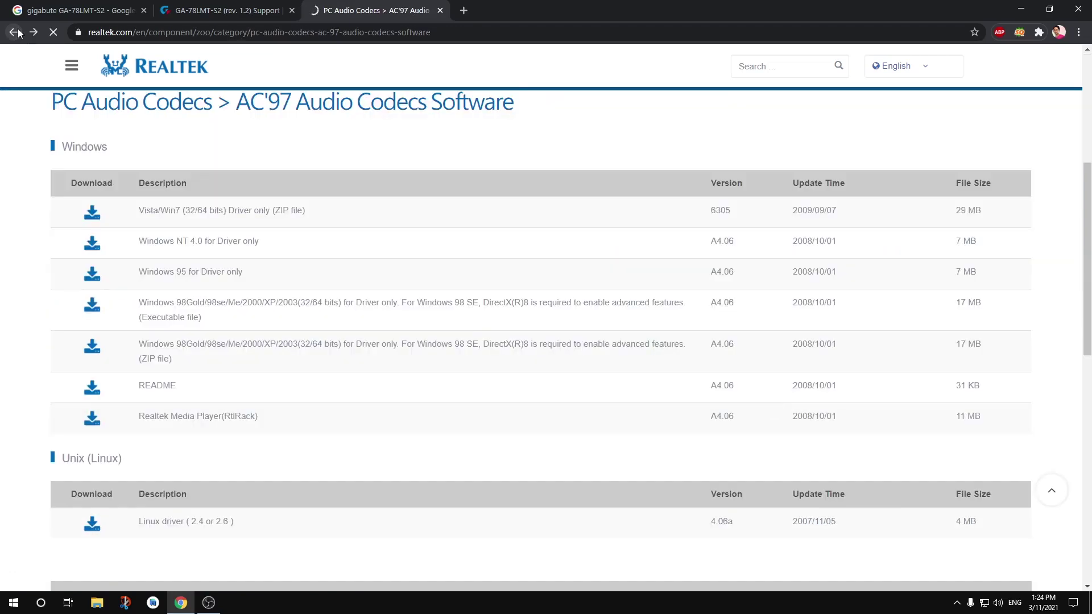
pyautogui.click(18, 33)
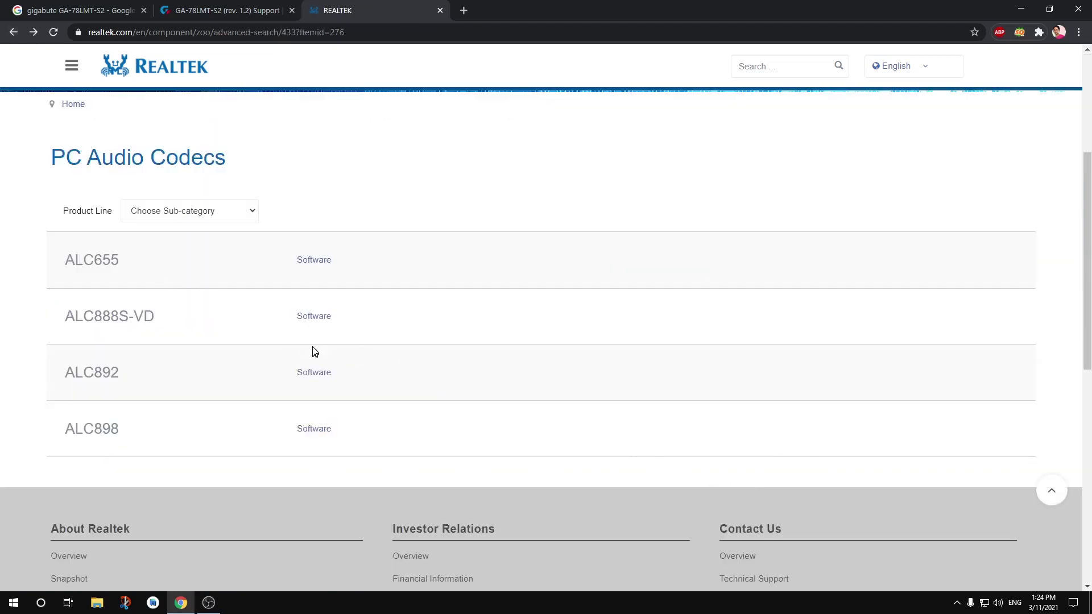
pyautogui.click(313, 318)
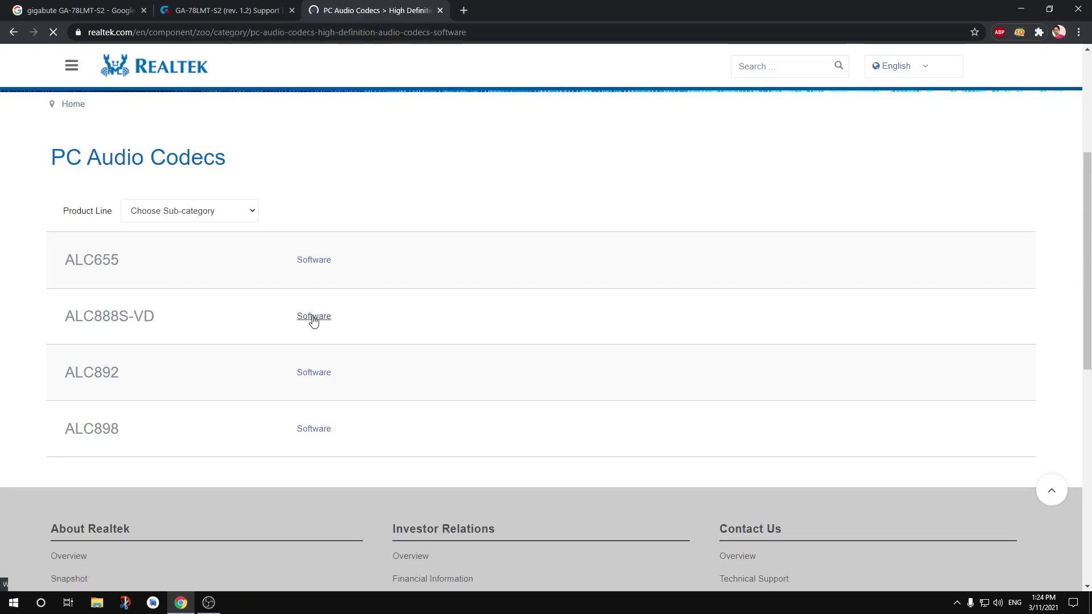
pyautogui.scroll(-10, 315, 323)
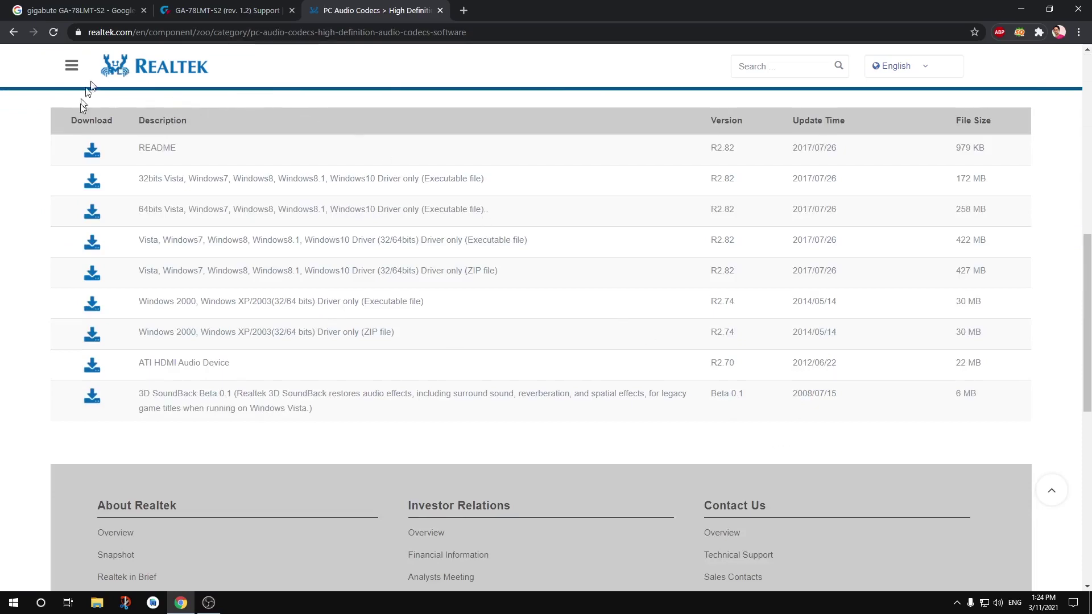
pyautogui.scroll(8, 270, 345)
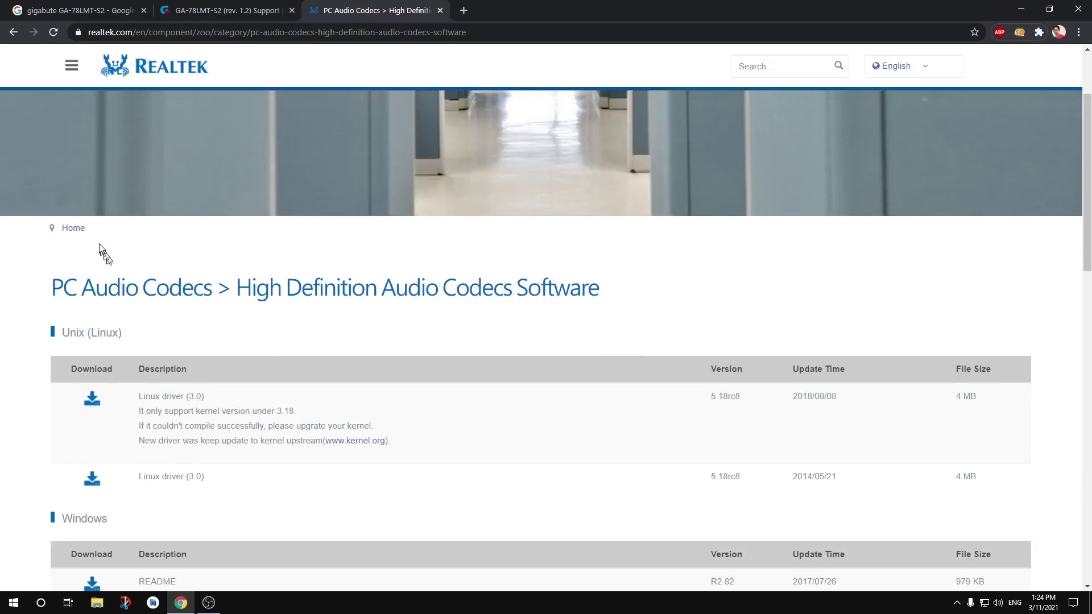
pyautogui.click(14, 33)
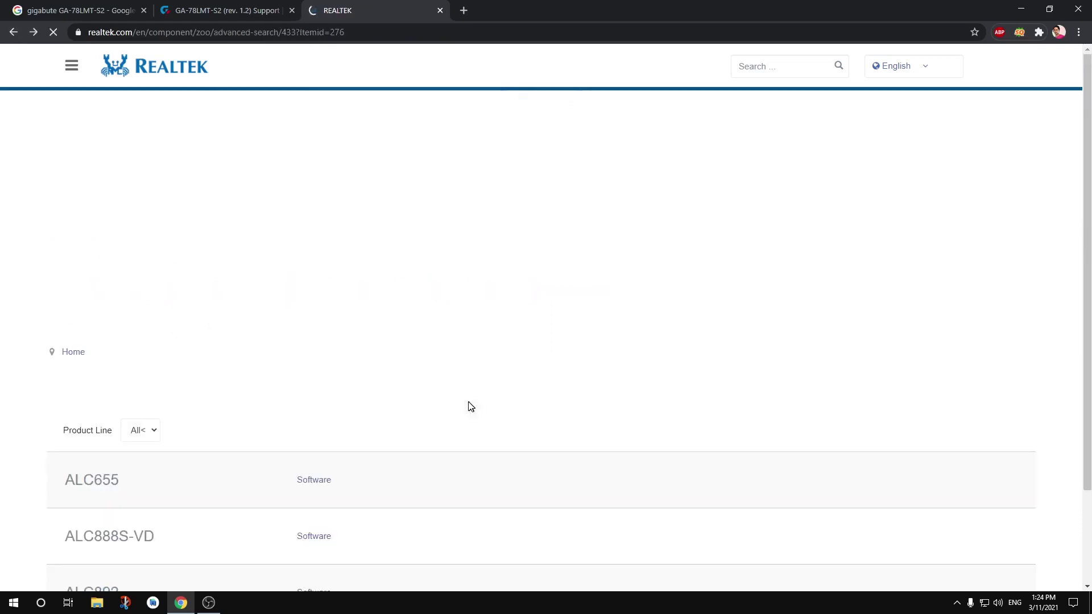
# Examine the Linux and Windows driver downloads for ALC892 and return to the PC Audio Codecs list.
pyautogui.click(312, 375)
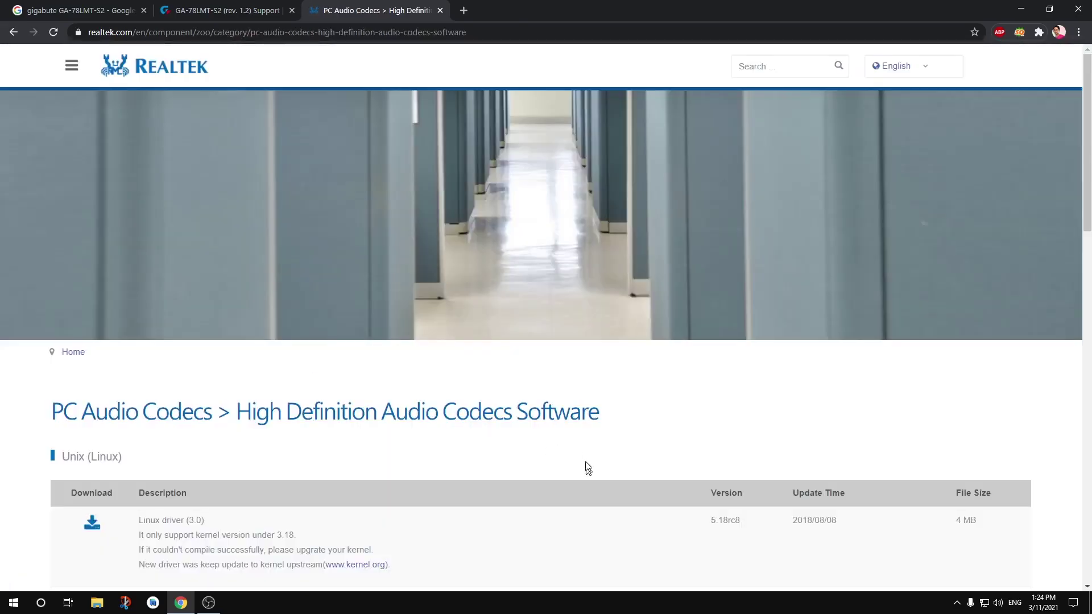
pyautogui.scroll(-5, 586, 463)
pyautogui.scroll(-2, 586, 458)
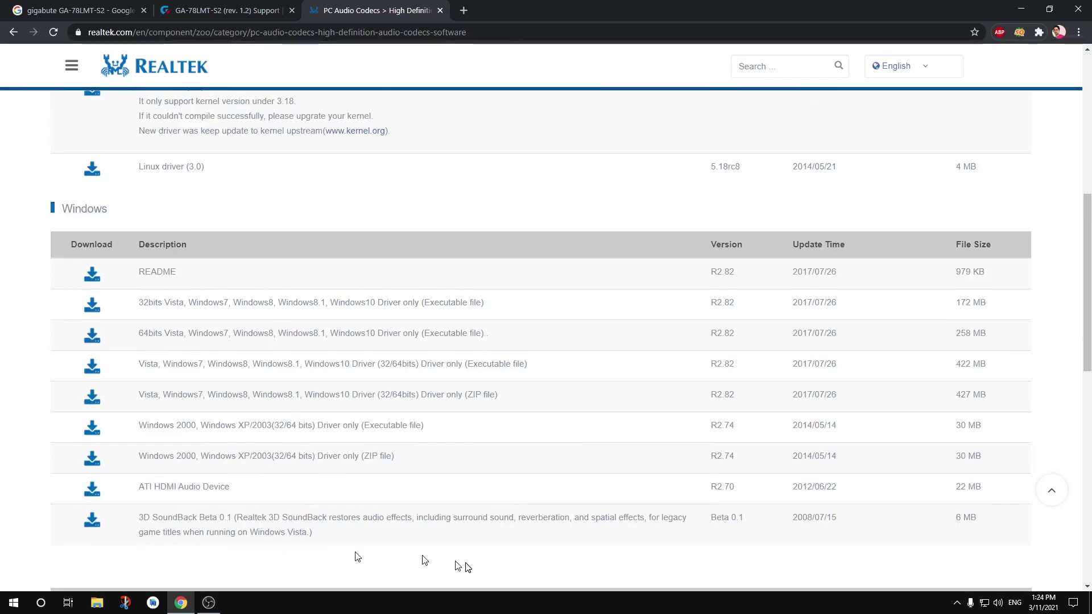
pyautogui.scroll(5, 256, 390)
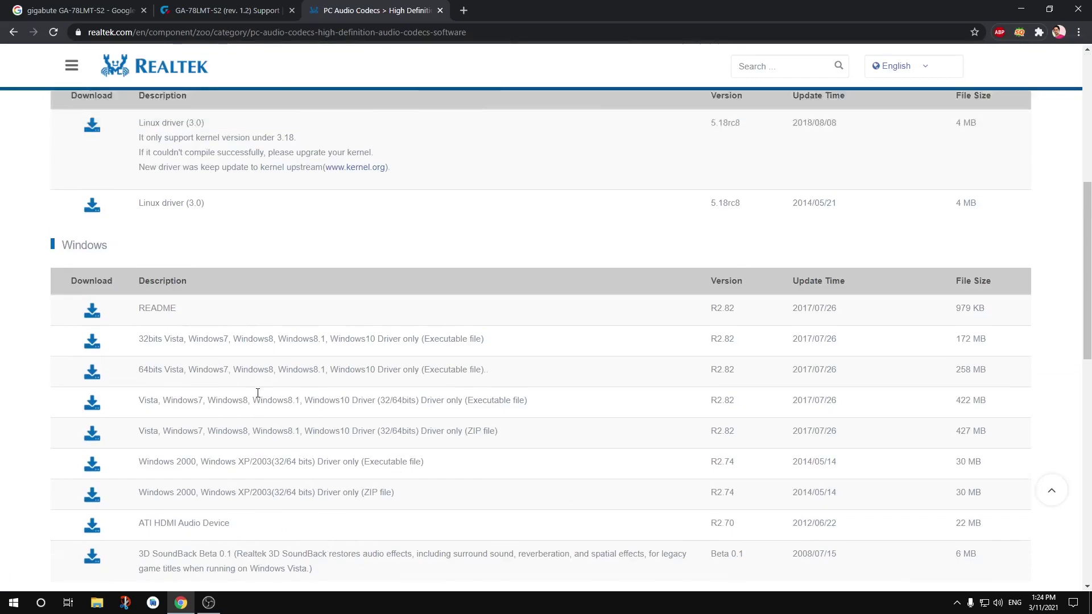
pyautogui.scroll(1, 257, 392)
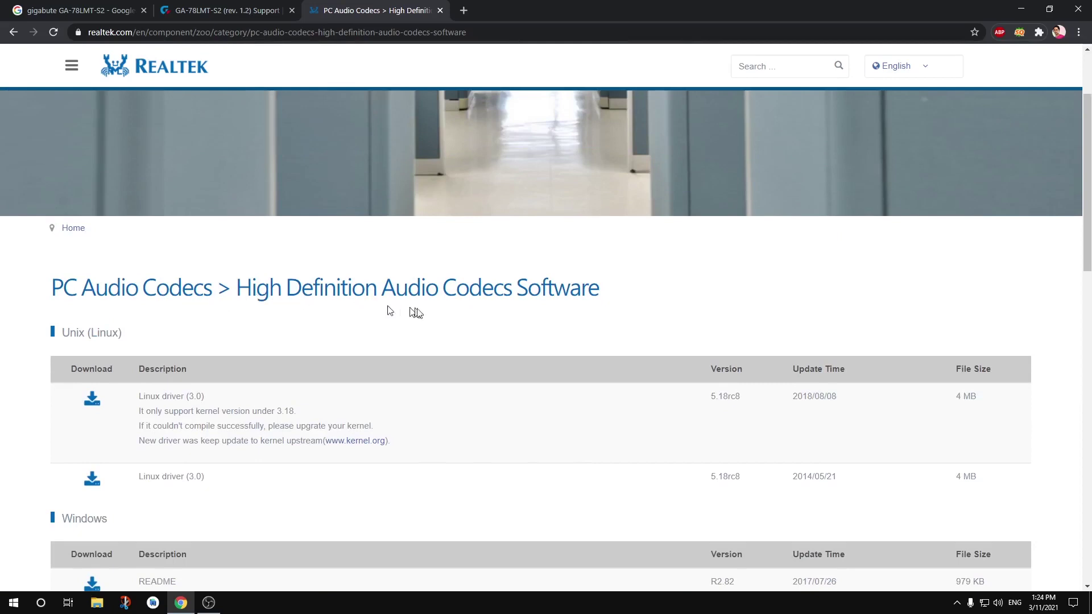
pyautogui.click(13, 34)
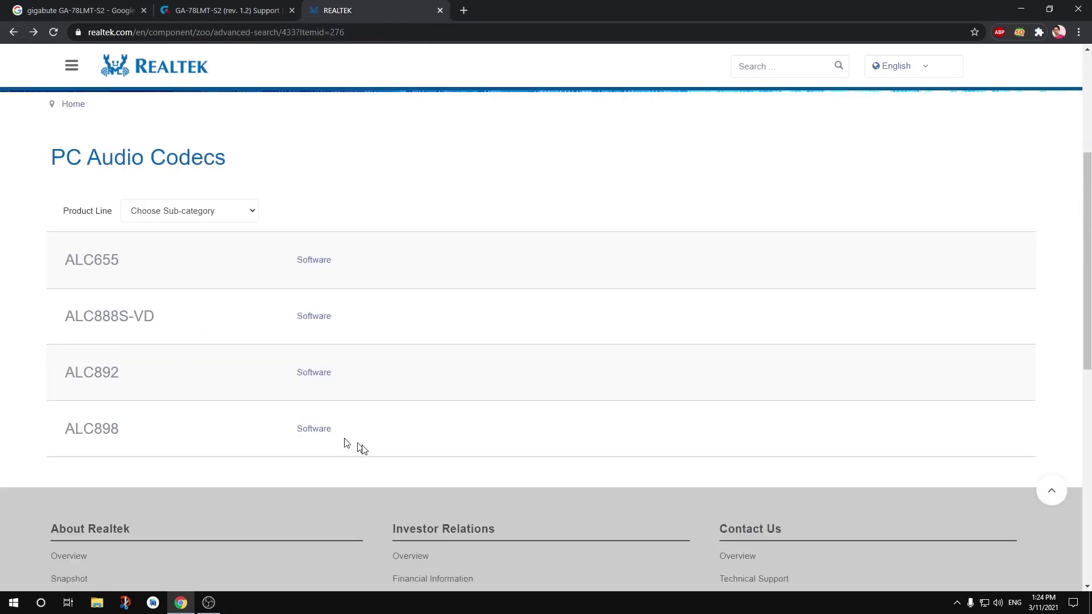
# Open the software page for ALC898 and look through its driver downloads.
pyautogui.click(316, 434)
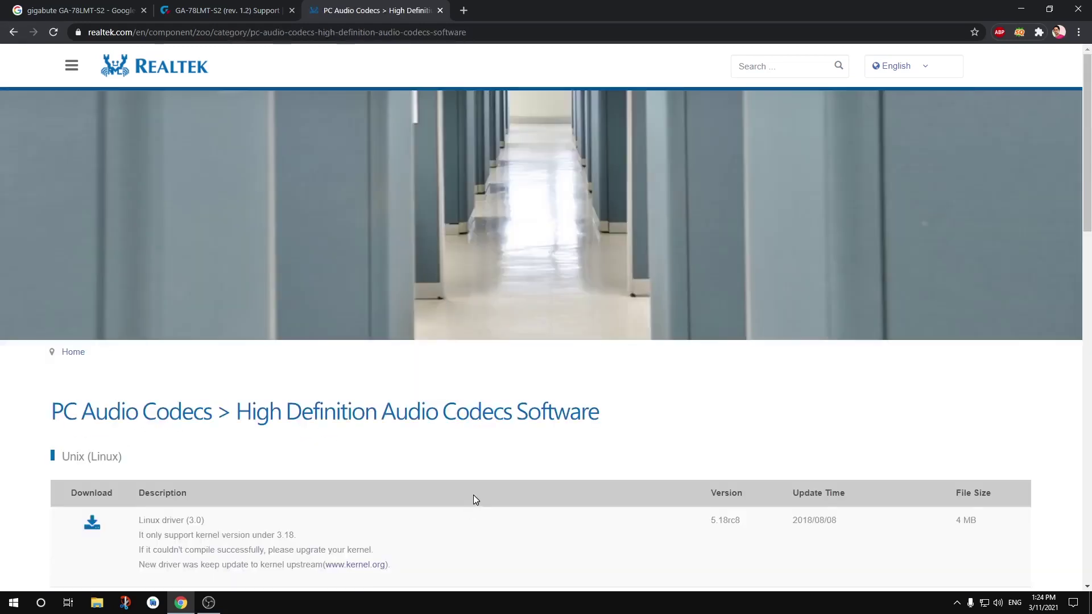
pyautogui.scroll(-10, 475, 500)
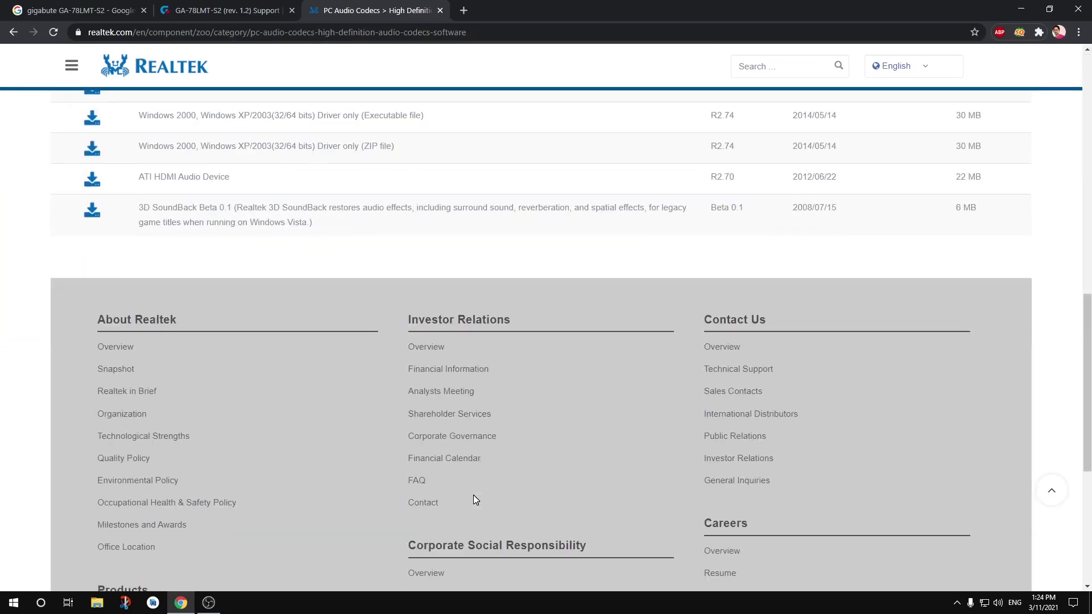
pyautogui.scroll(10, 474, 497)
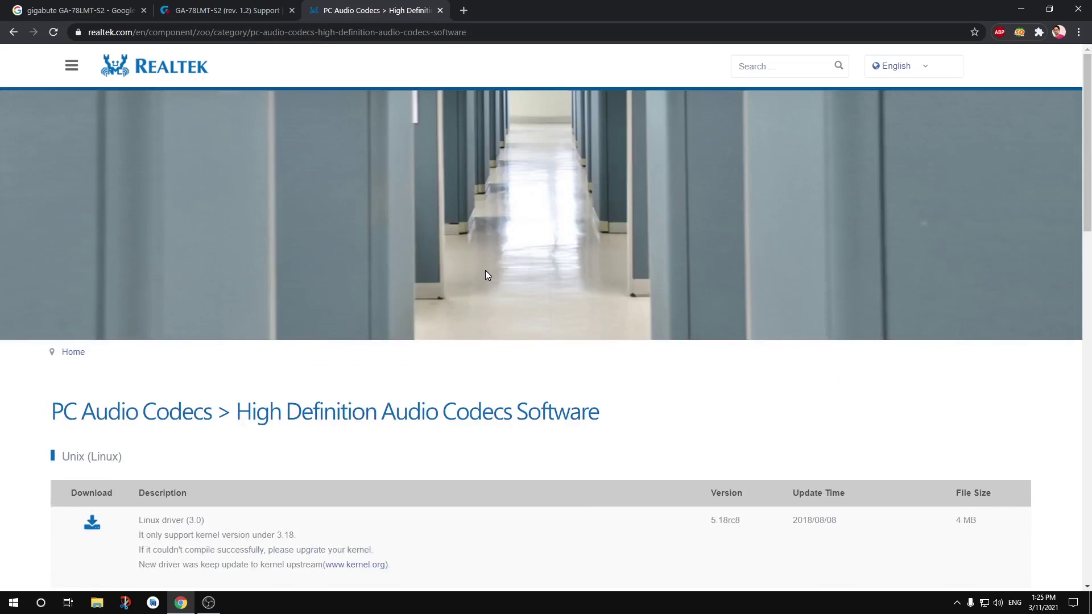
# Switch to the Gigabyte motherboard support page and highlight the model name GA-78LMT-S2 (rev. 1.2).
pyautogui.click(237, 6)
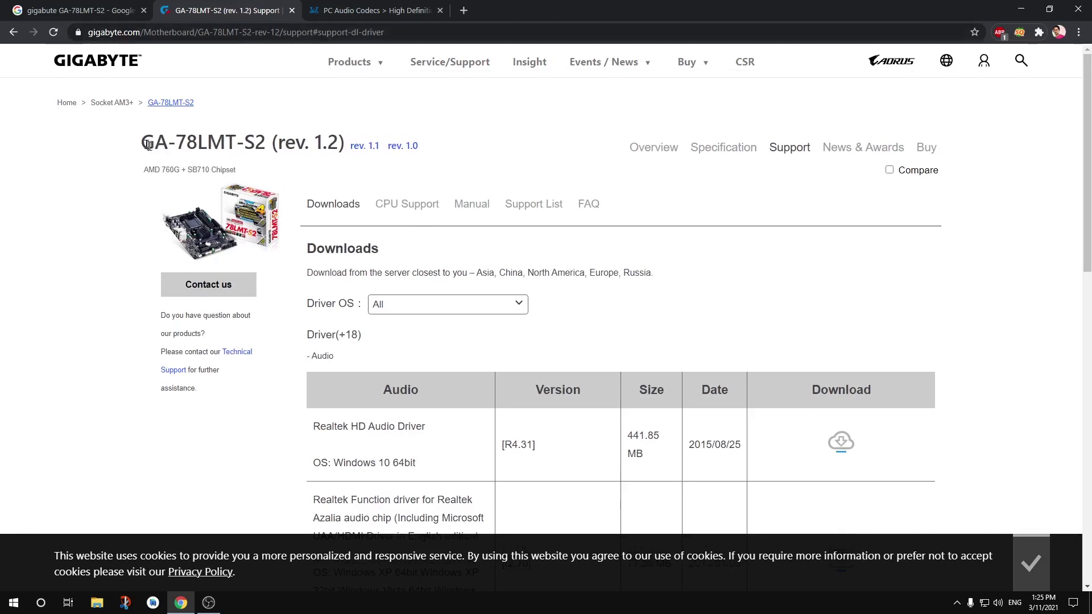
pyautogui.moveTo(146, 144); pyautogui.dragTo(345, 160)
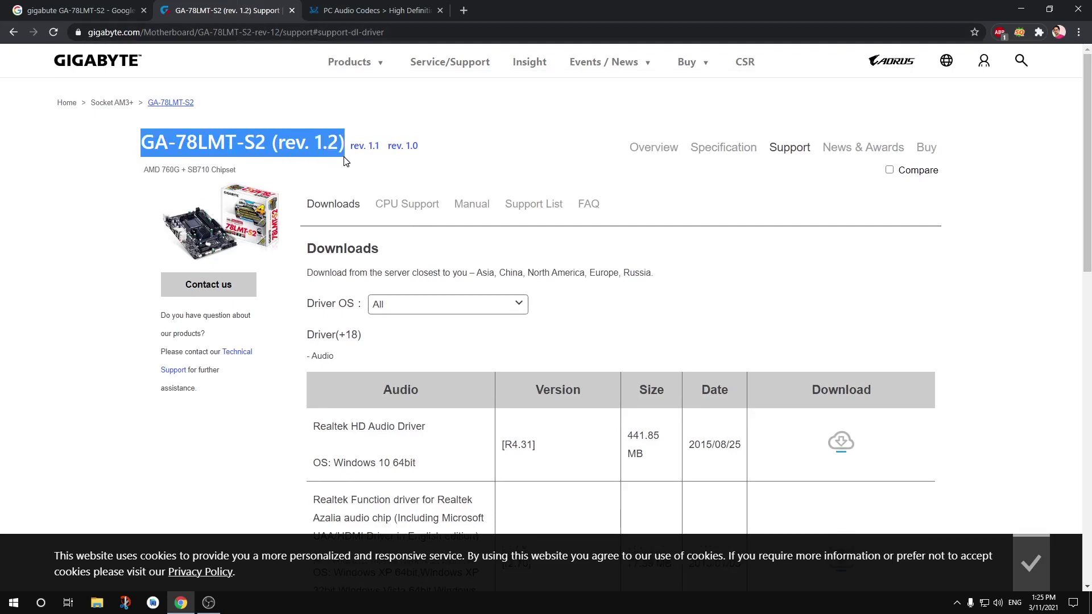
# Open System Information by running msinfo32.
pyautogui.click(403, 188)
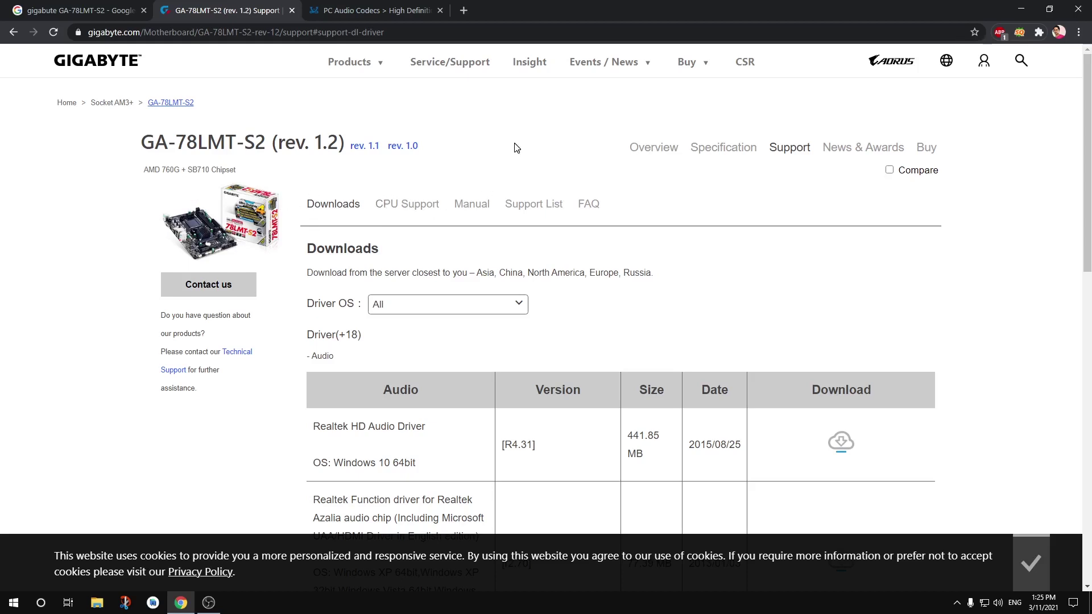
pyautogui.press('super+r')
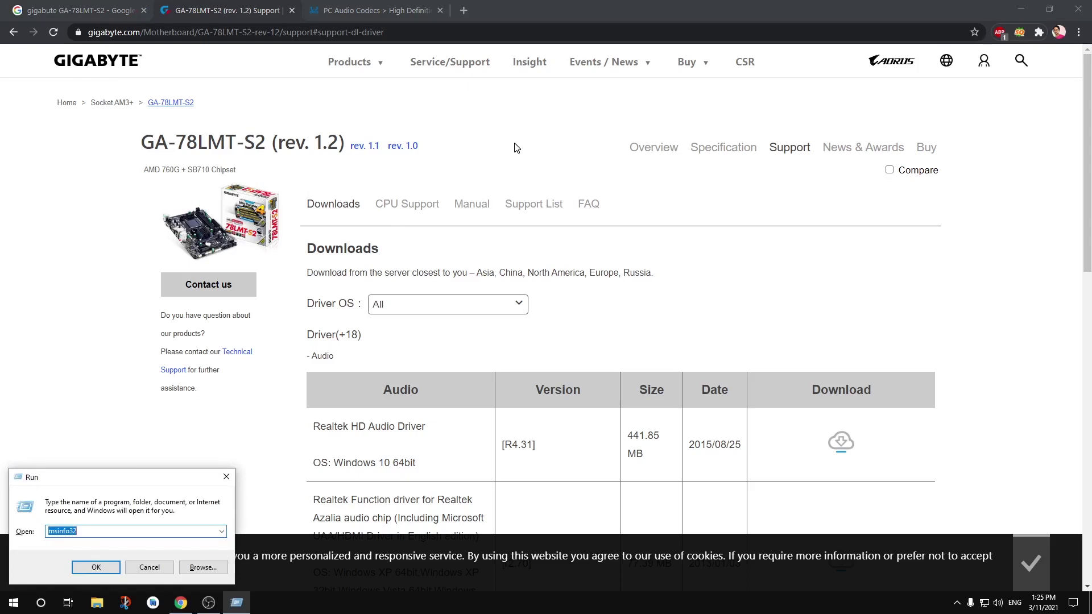
pyautogui.write('ms')
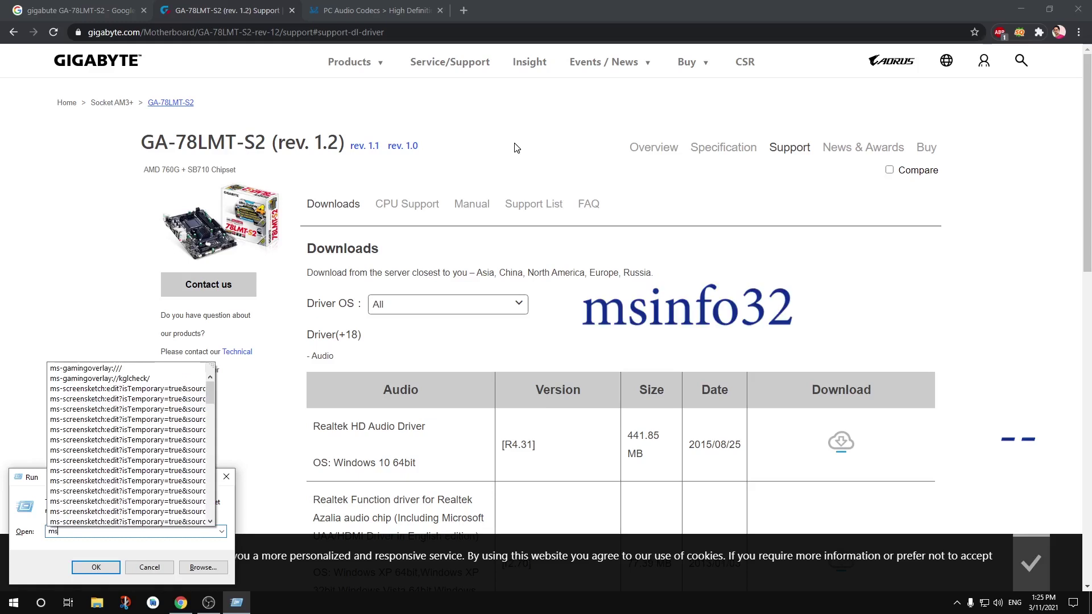
pyautogui.write('info32')
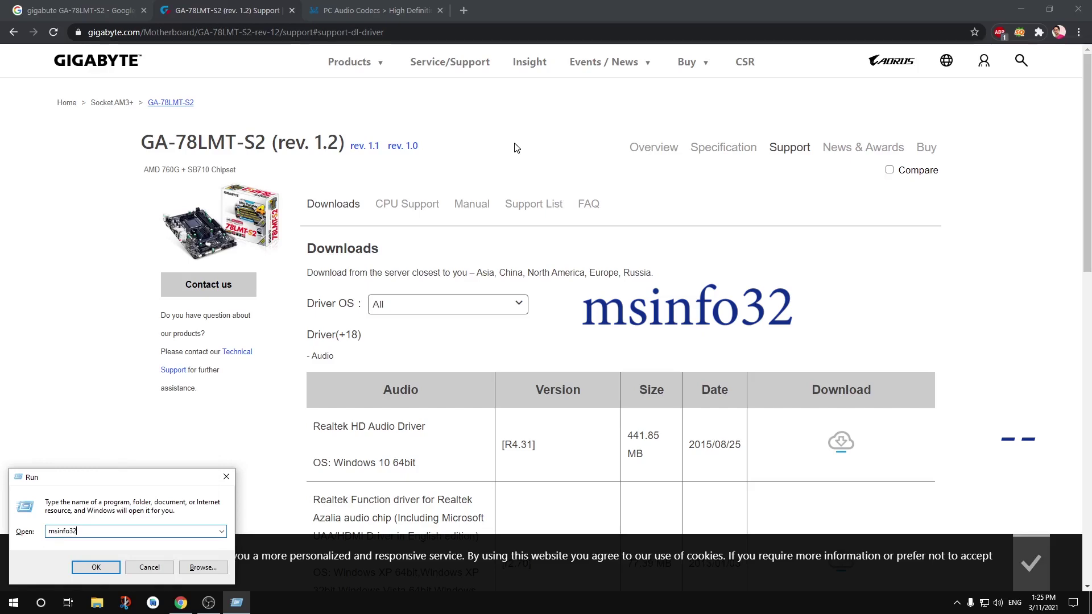
pyautogui.press('Return')
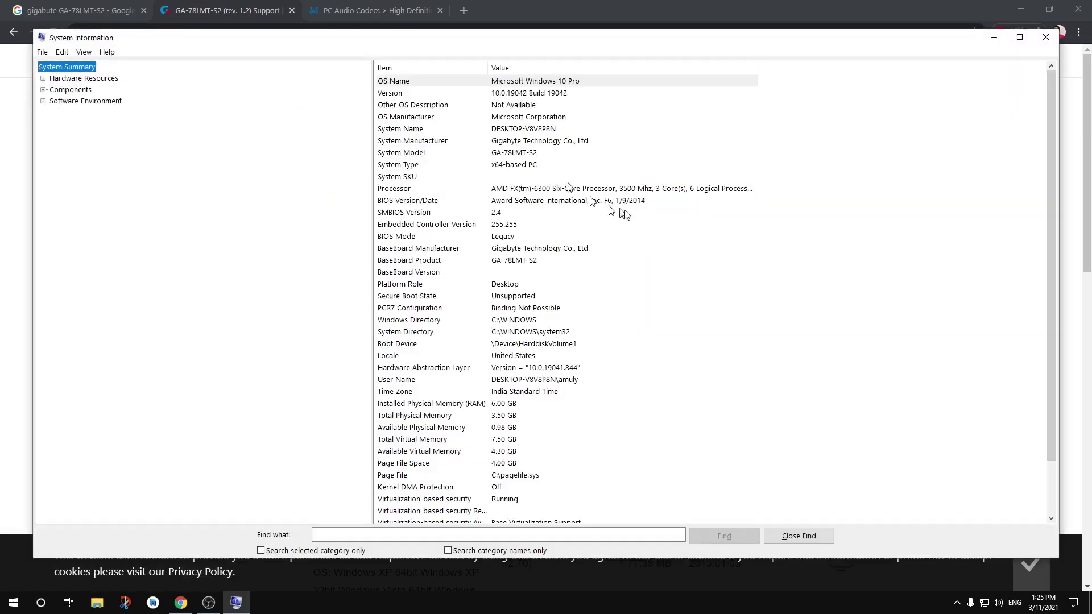
# Check the BaseBoard Manufacturer entry, copy the BaseBoard Product entry, and close System Information.
pyautogui.click(378, 251)
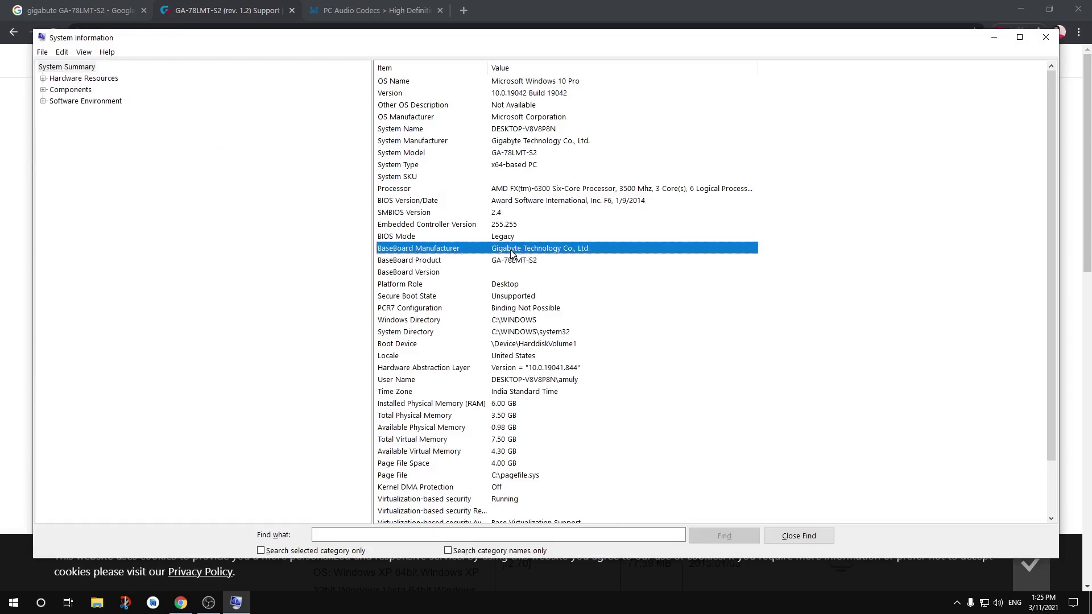
pyautogui.click(408, 263)
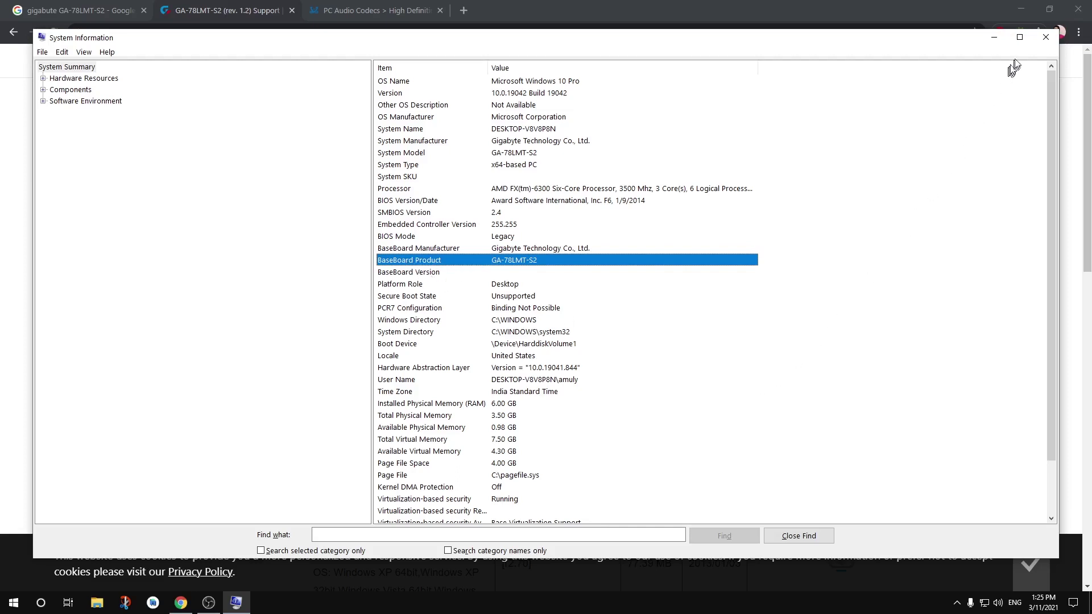
pyautogui.click(1045, 39)
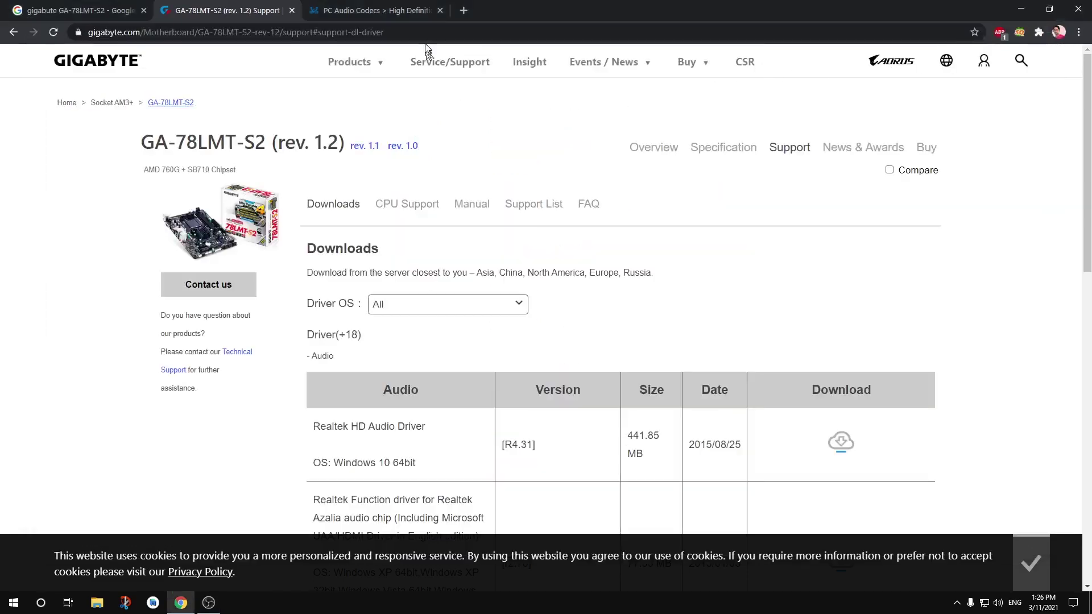
# Paste the copied board entry into a new browser tab, trim it to GA-78LMT-S2, and search Google for gigabyte ga-78lmt-s2.
pyautogui.rightClick(468, 8)
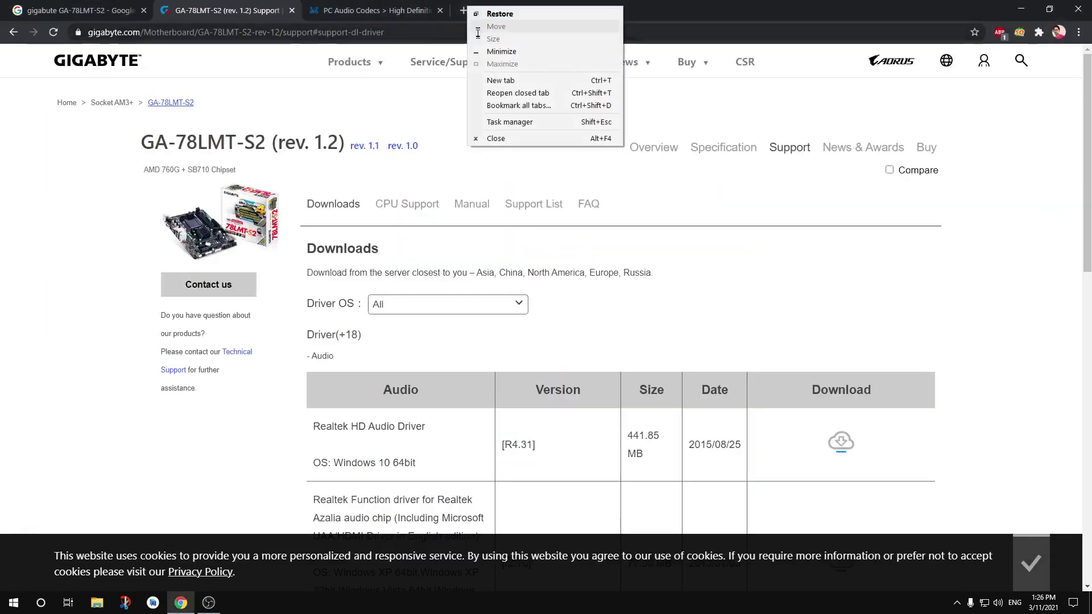
pyautogui.click(267, 69)
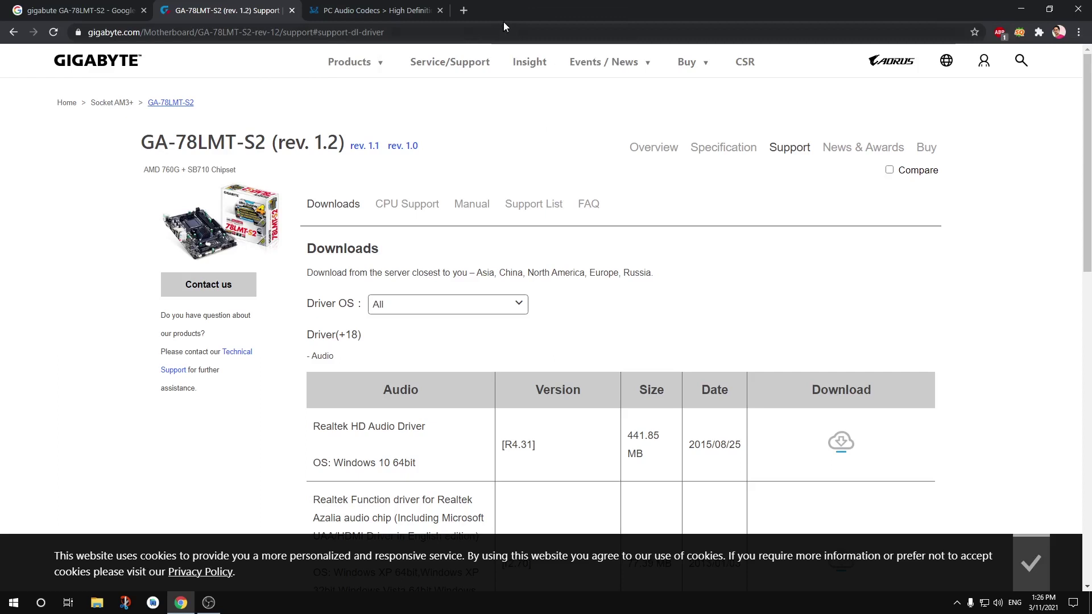
pyautogui.click(464, 11)
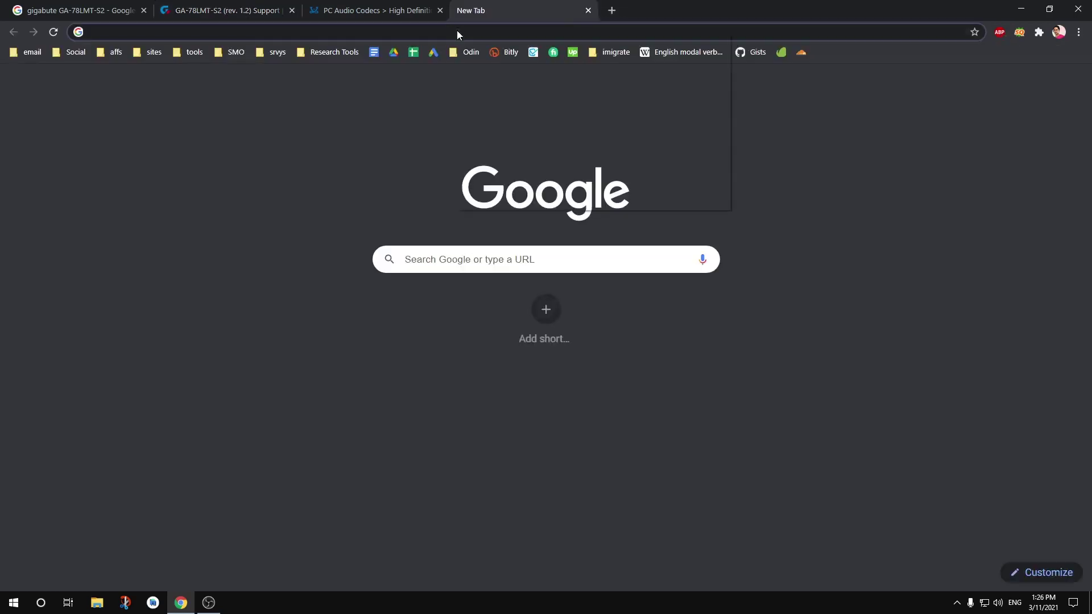
pyautogui.rightClick(457, 31)
pyautogui.click(493, 112)
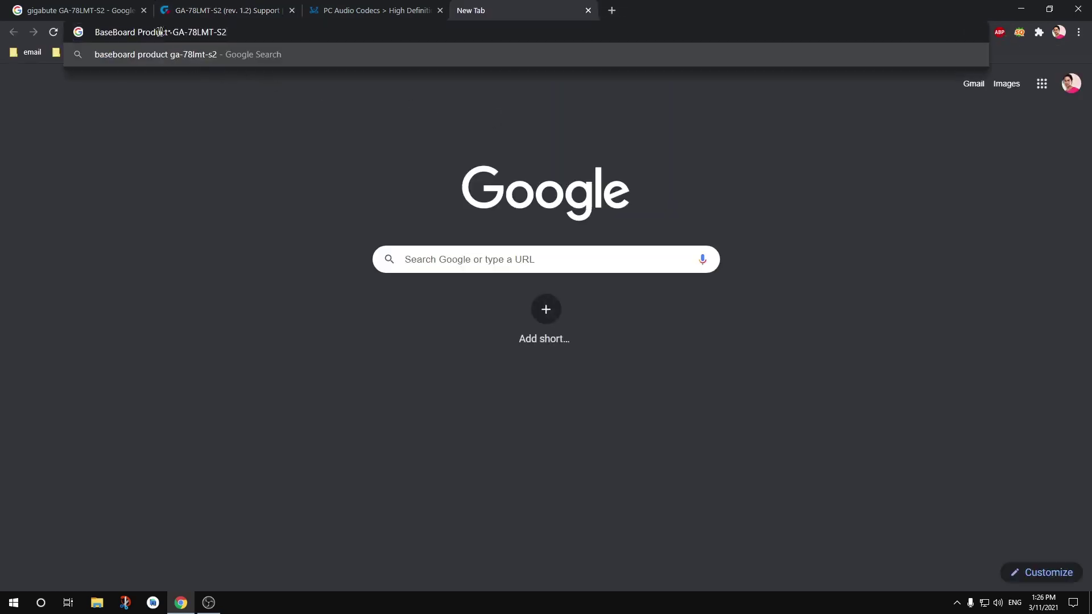
pyautogui.moveTo(172, 32); pyautogui.dragTo(97, 34)
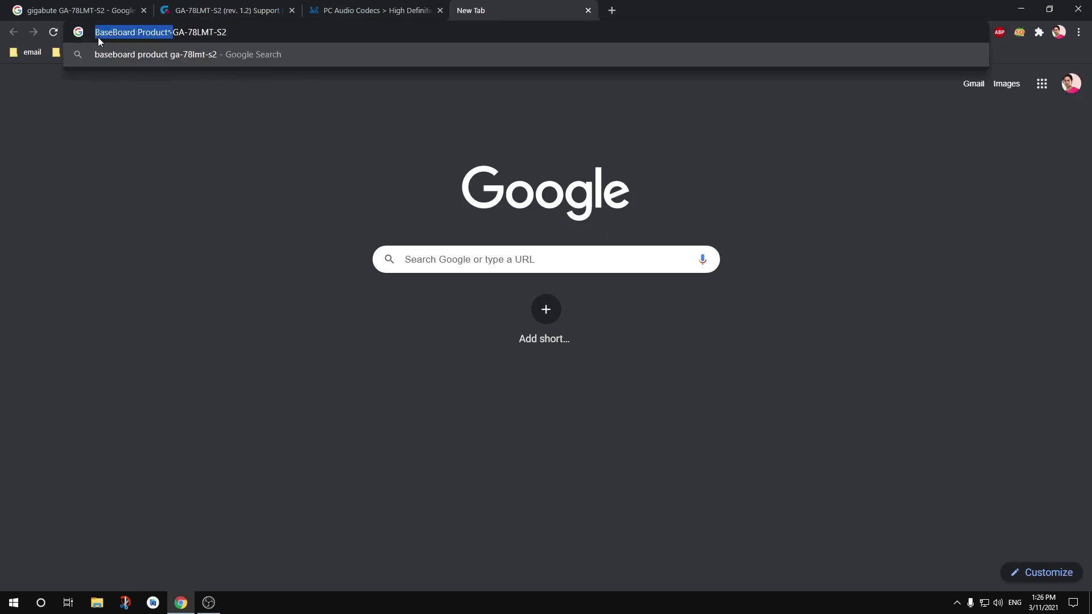
pyautogui.press('BackSpace')
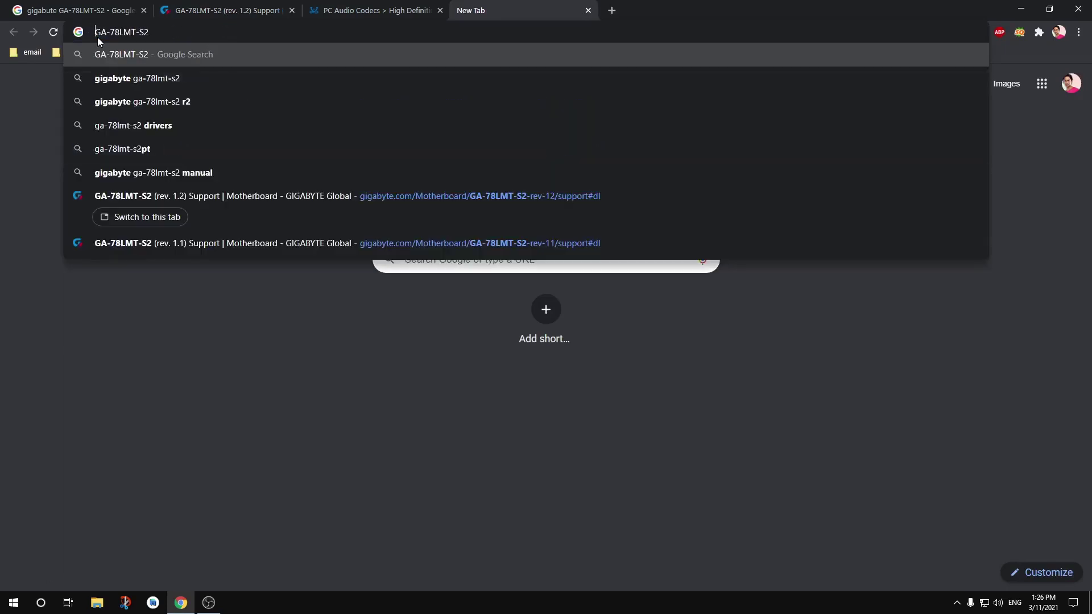
pyautogui.press('Down')
pyautogui.press('Return')
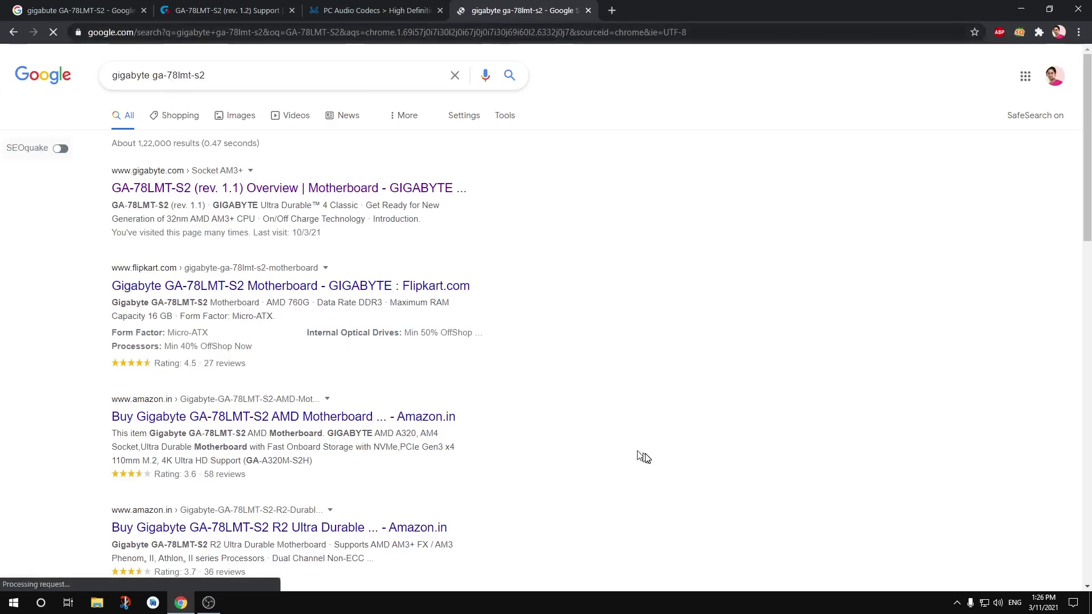
# Open Gigabyte's GA-78LMT-S2 page from the search results and go to the Support page for rev. 1.2.
pyautogui.click(284, 193)
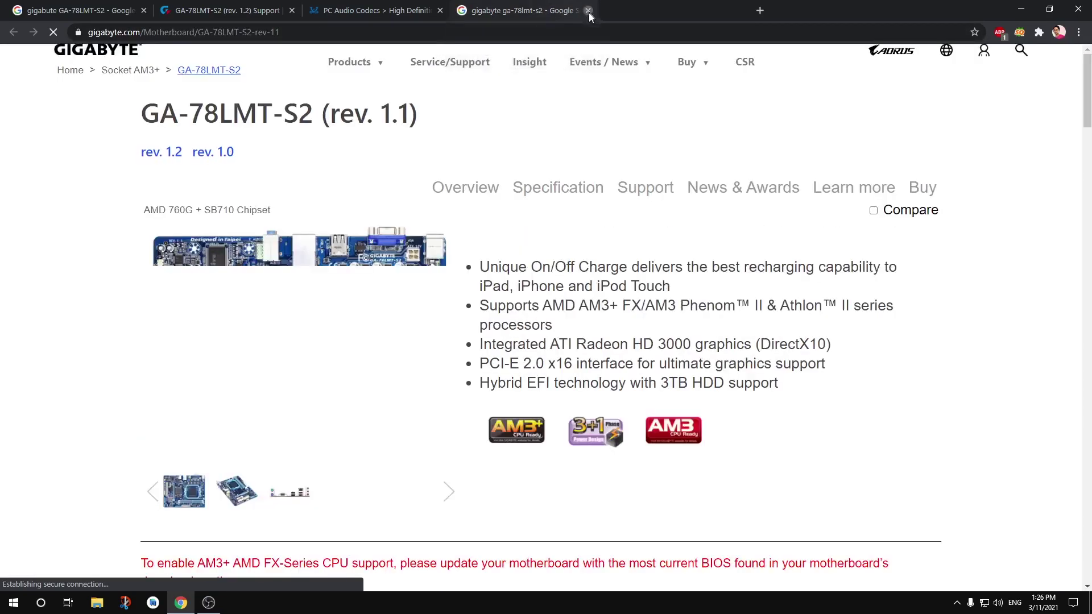
pyautogui.click(588, 10)
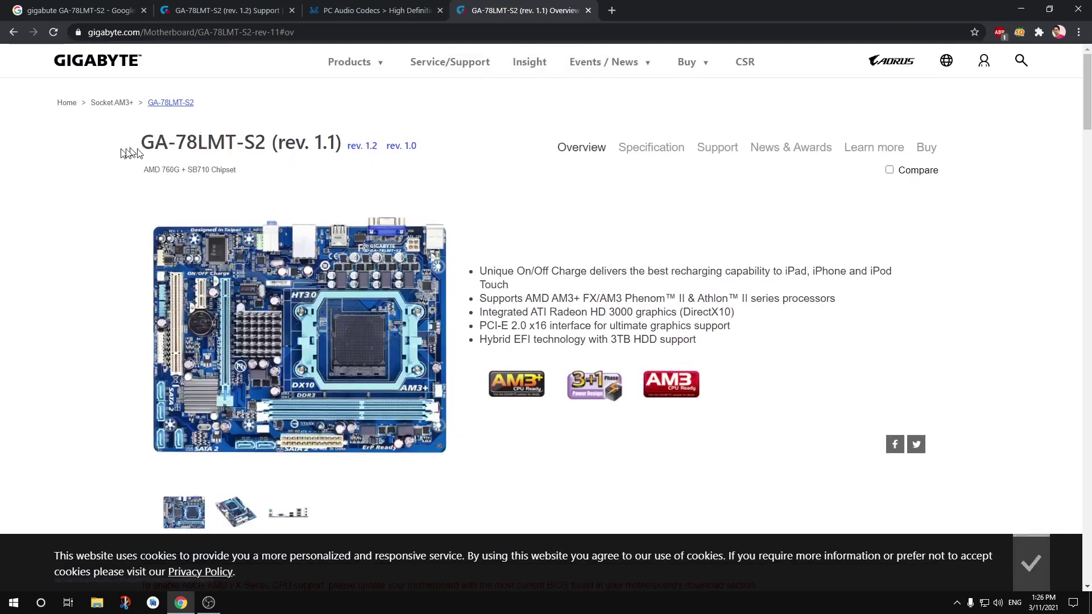
pyautogui.click(362, 147)
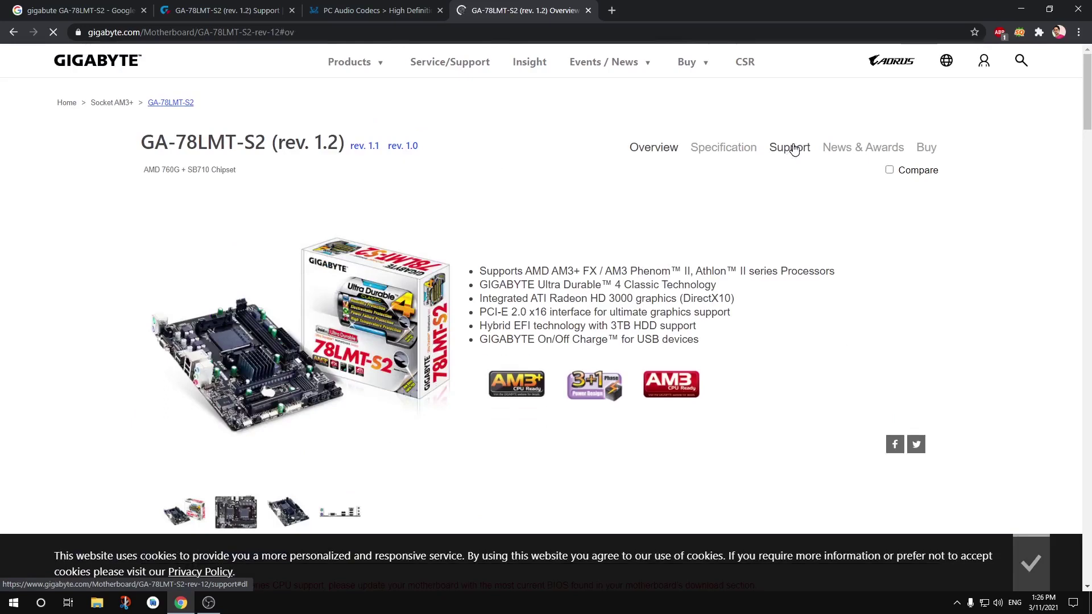
pyautogui.click(790, 149)
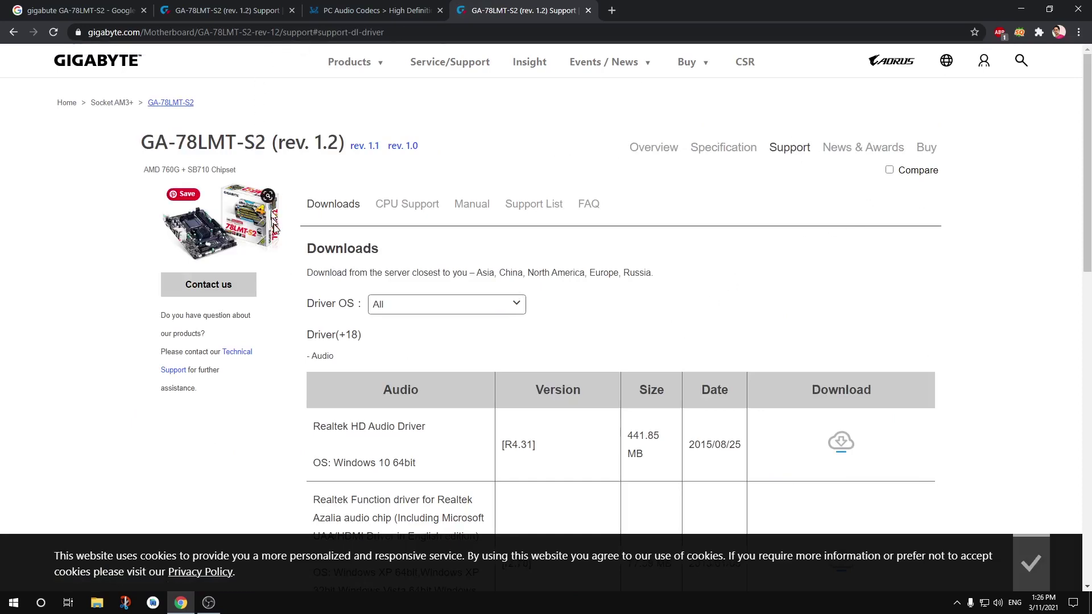
# Examine the listed audio drivers, highlighting the Realtek HD Audio Driver's Windows 10 64bit support and file size, and dismiss the cookie notice.
pyautogui.scroll(-4, 715, 366)
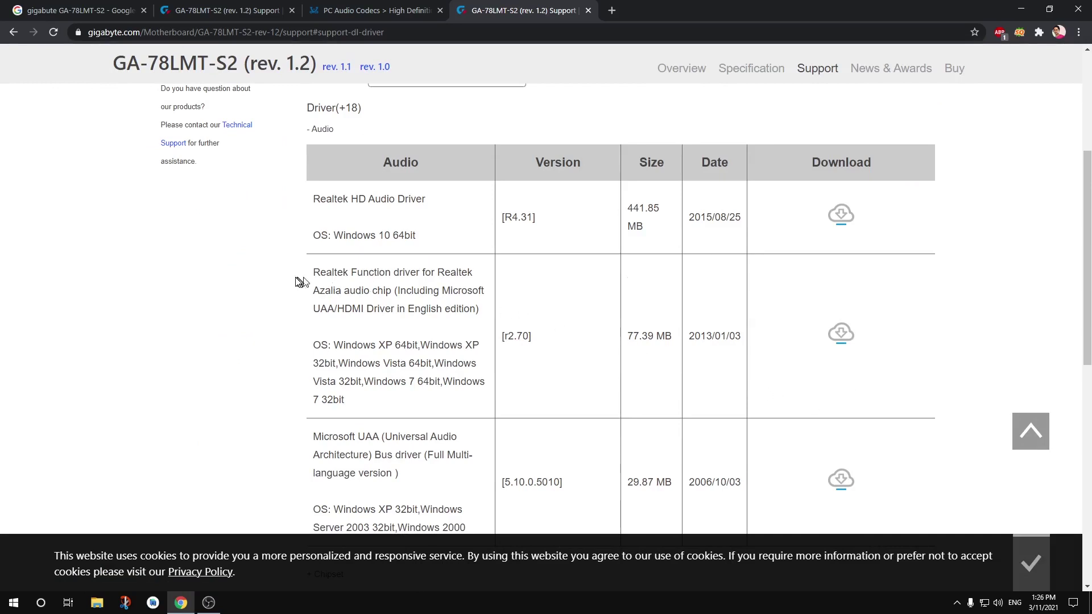
pyautogui.moveTo(311, 283); pyautogui.dragTo(453, 410)
pyautogui.click(453, 409)
pyautogui.moveTo(311, 236); pyautogui.dragTo(426, 237)
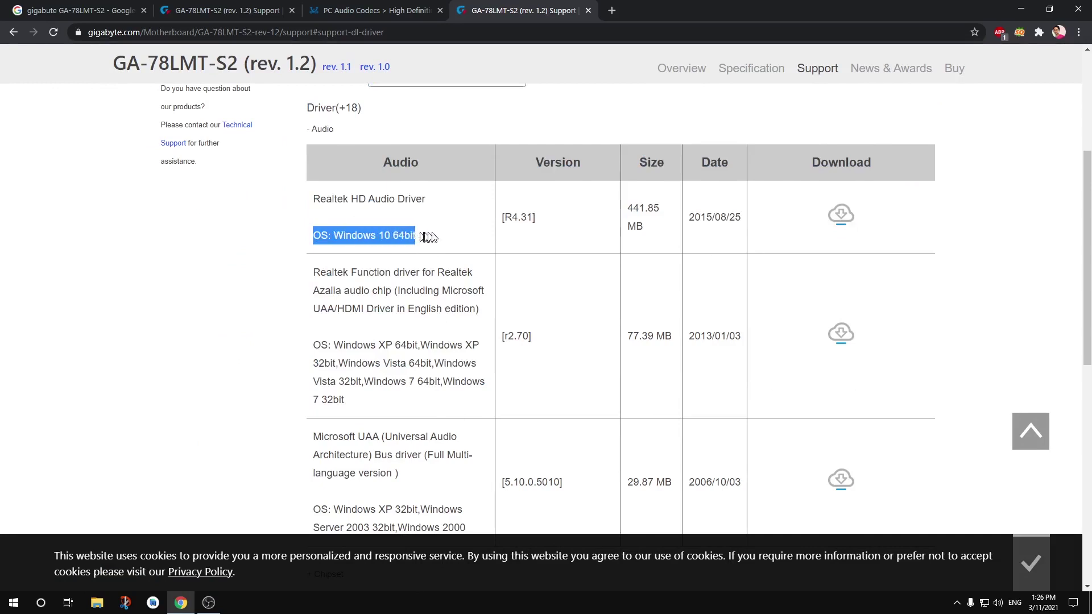
pyautogui.click(483, 237)
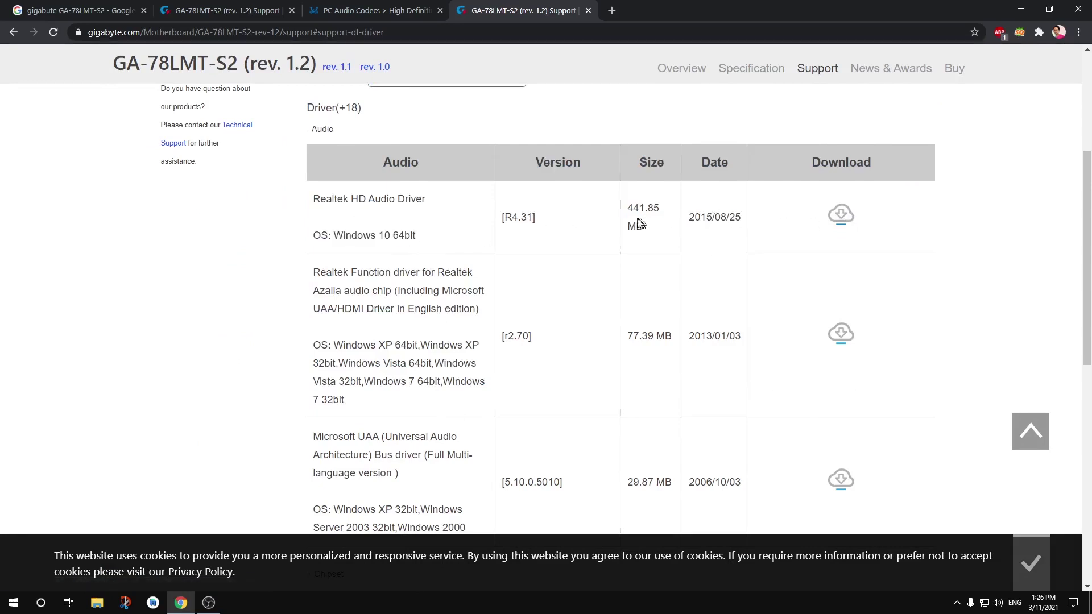
pyautogui.moveTo(665, 210); pyautogui.dragTo(626, 212)
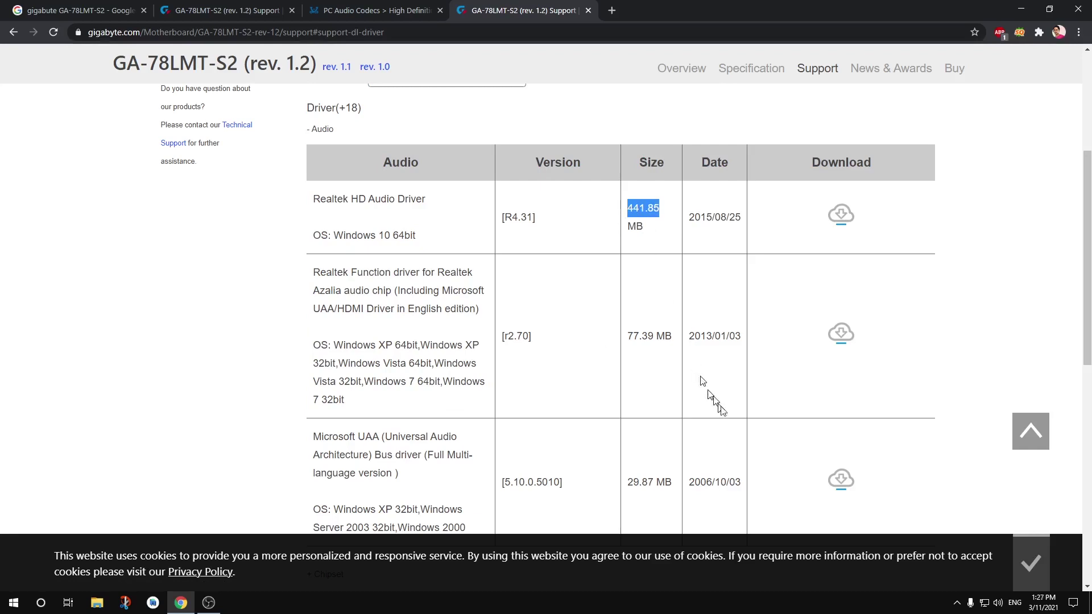
pyautogui.click(1030, 565)
pyautogui.click(870, 224)
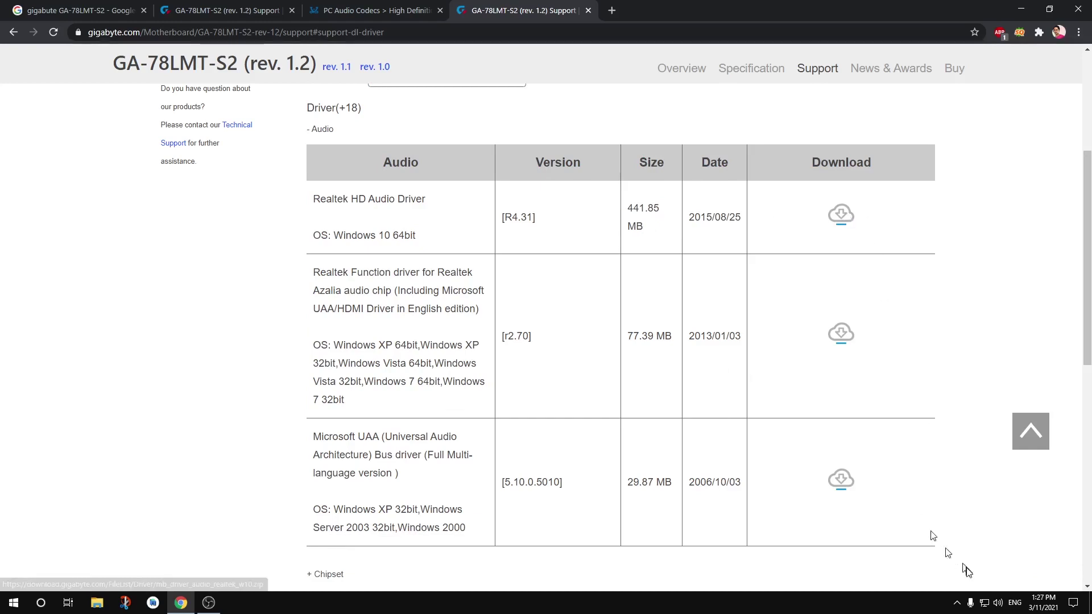
# Check the speaker volume, and close the duplicate GA-78LMT-S2 support tab before minimizing the browser window.
pyautogui.click(1000, 606)
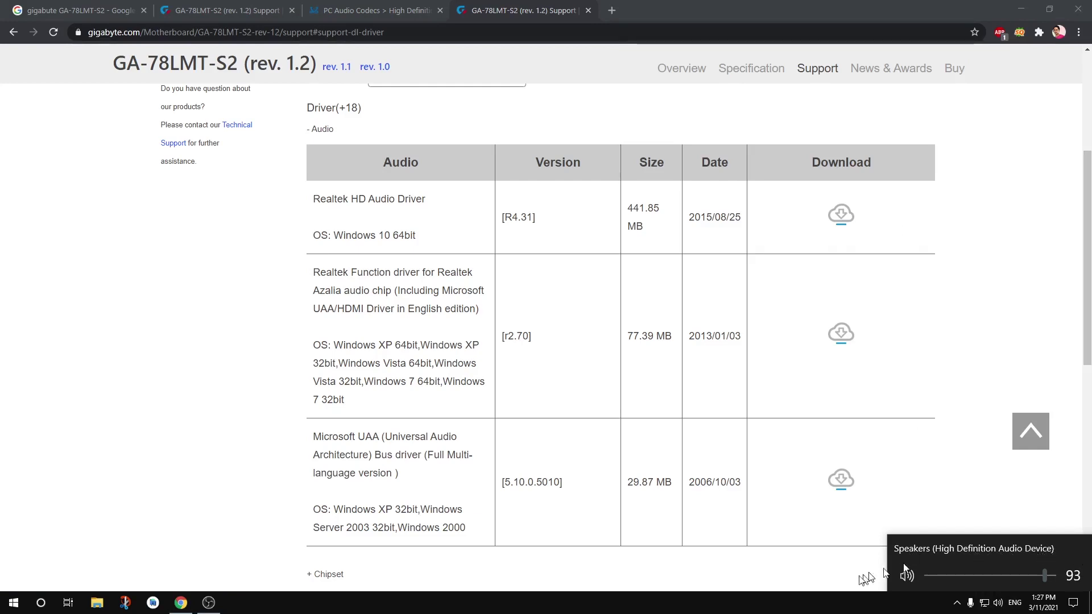
pyautogui.click(685, 575)
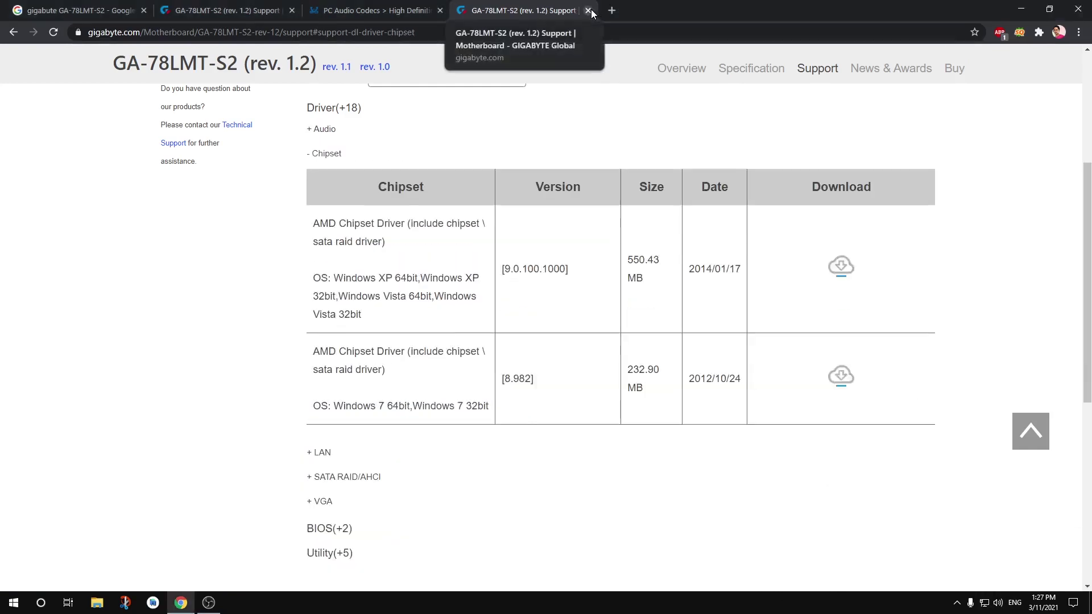
pyautogui.click(589, 11)
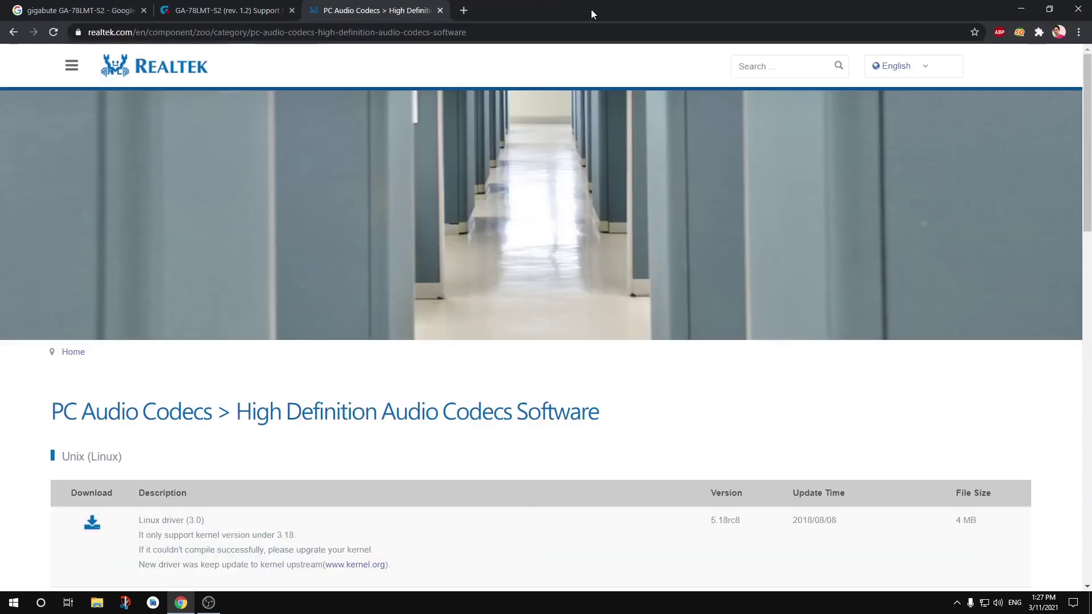
pyautogui.click(1021, 8)
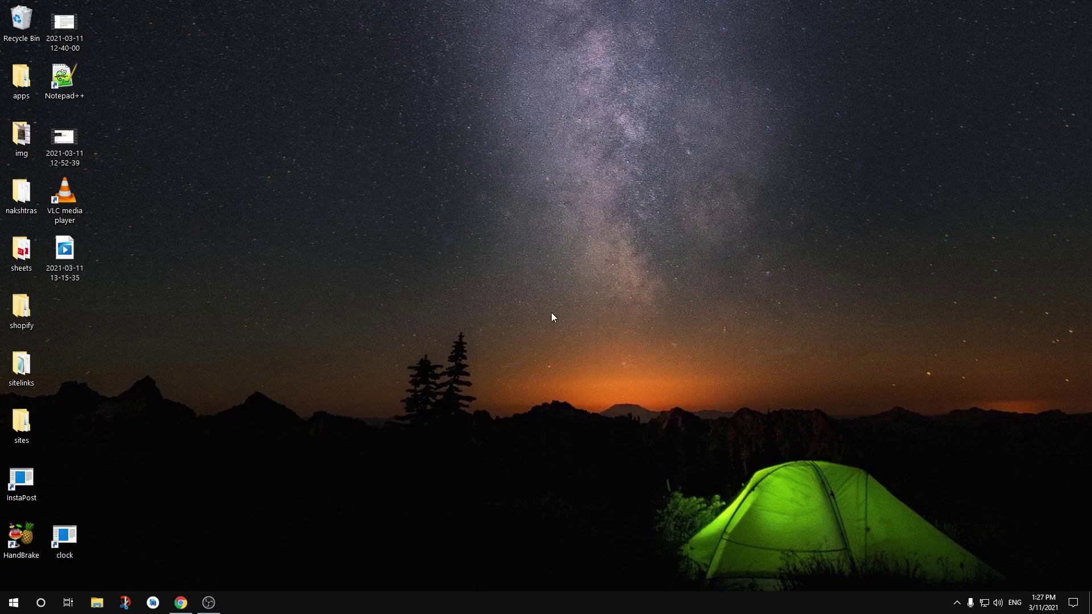